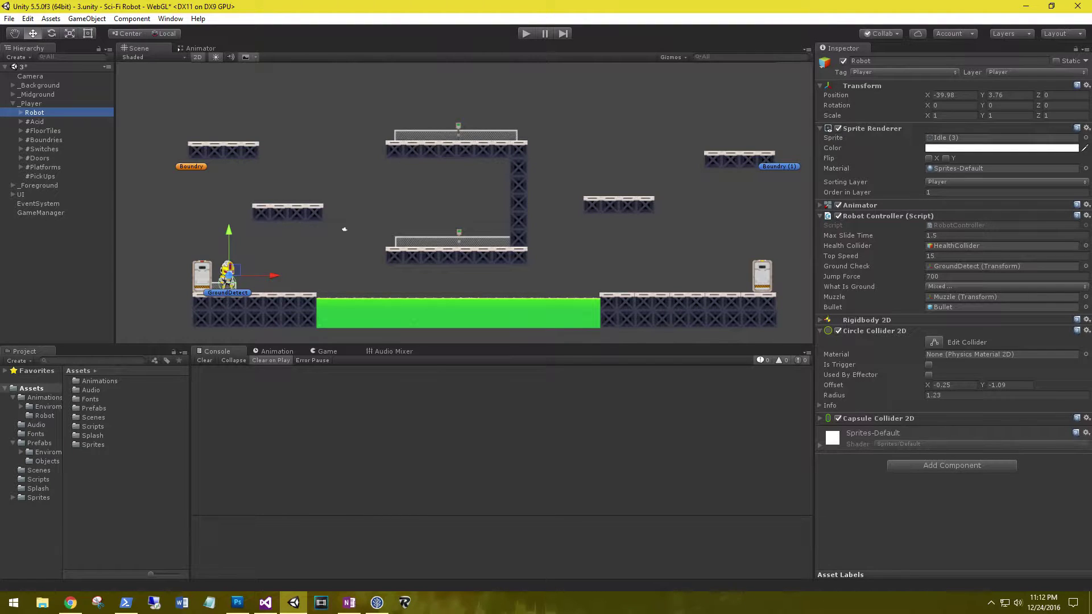
Create an empty scene object named HealthBoost.
click(16, 57)
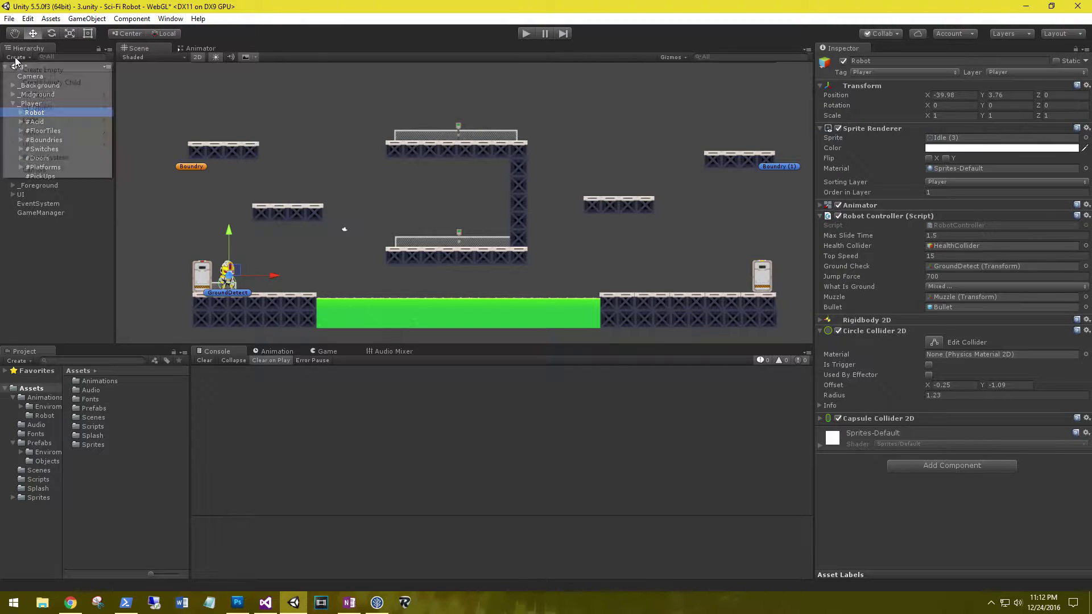
click(40, 71)
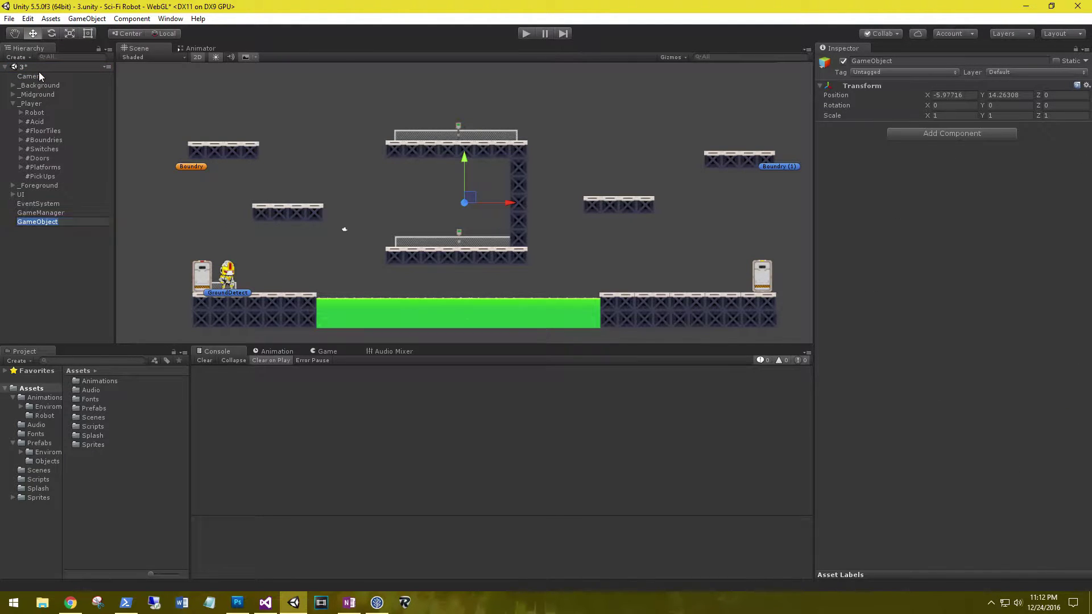
text(H4eal)
key(BackSpace)
key(BackSpace)
key(BackSpace)
text(ealthBoost)
key(Return)
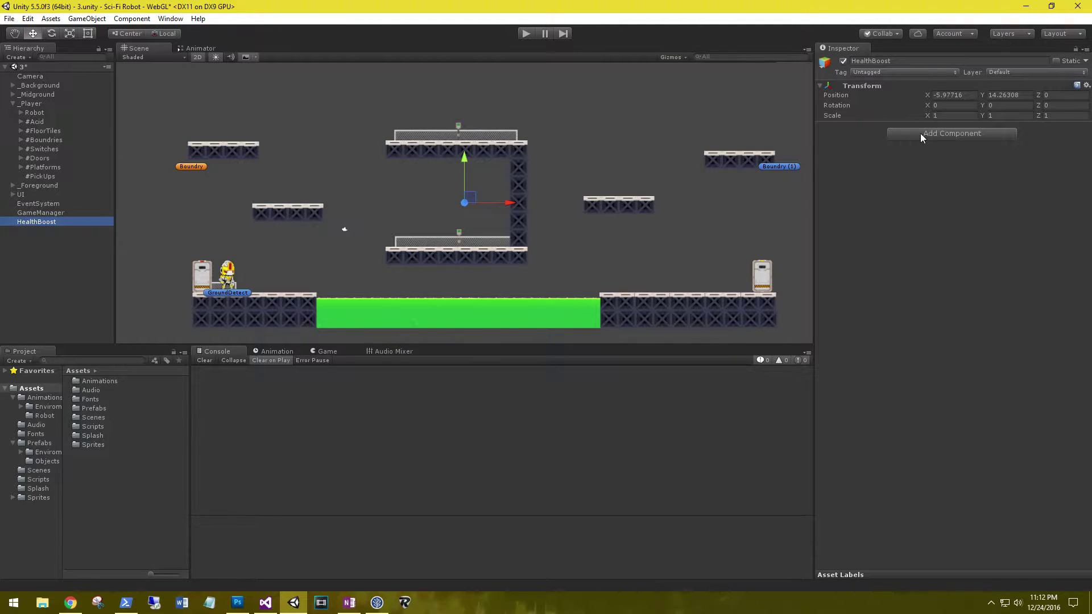
Add a Sprite Renderer to HealthBoost showing the elements_9 heart sprite.
click(920, 133)
text(spri)
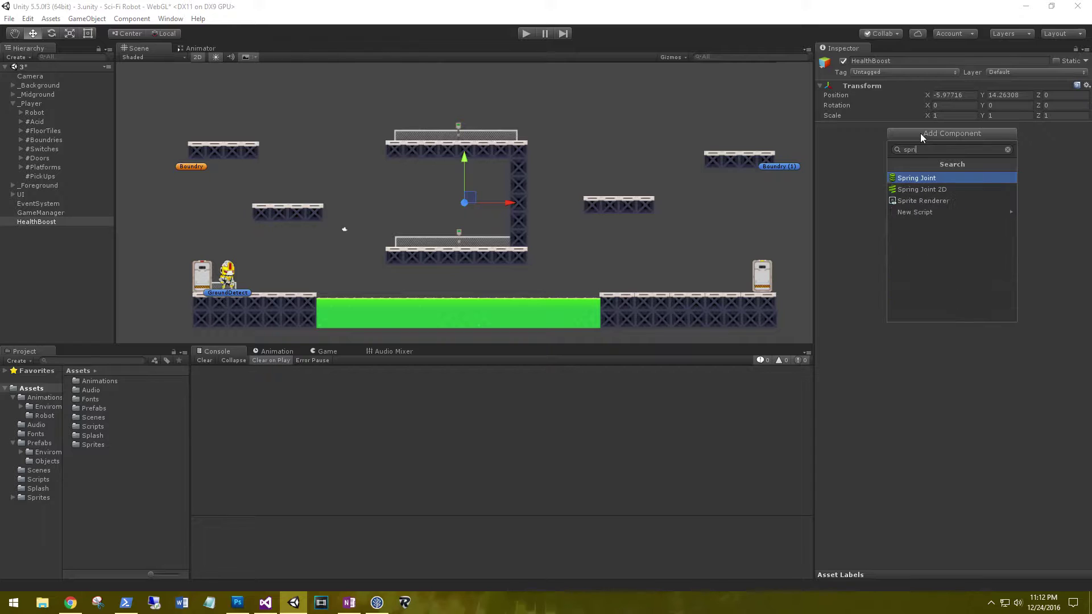
key(Down)
key(Down)
key(Return)
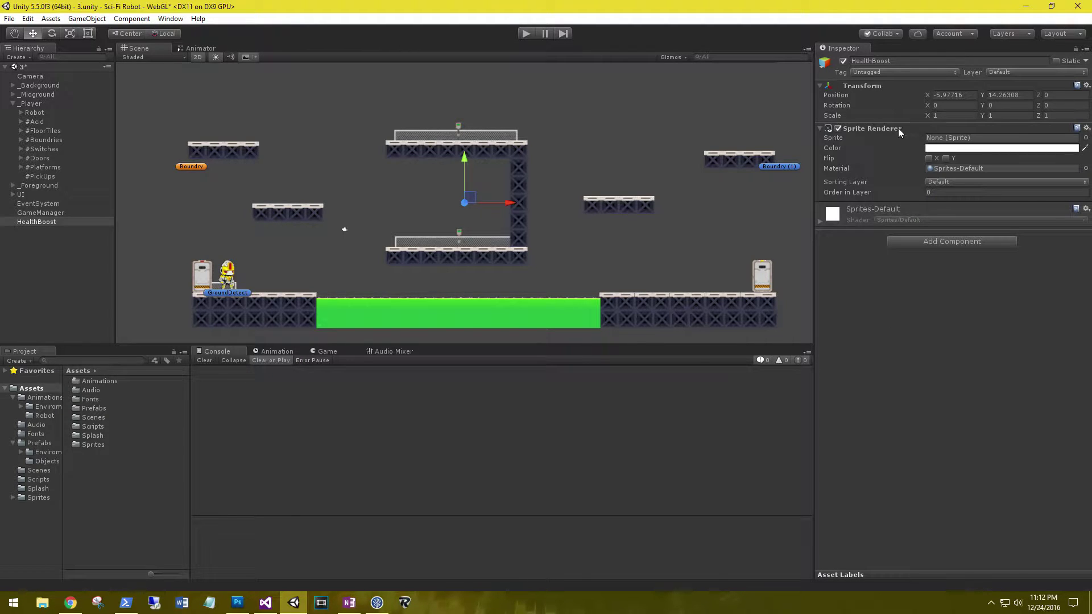
click(1086, 137)
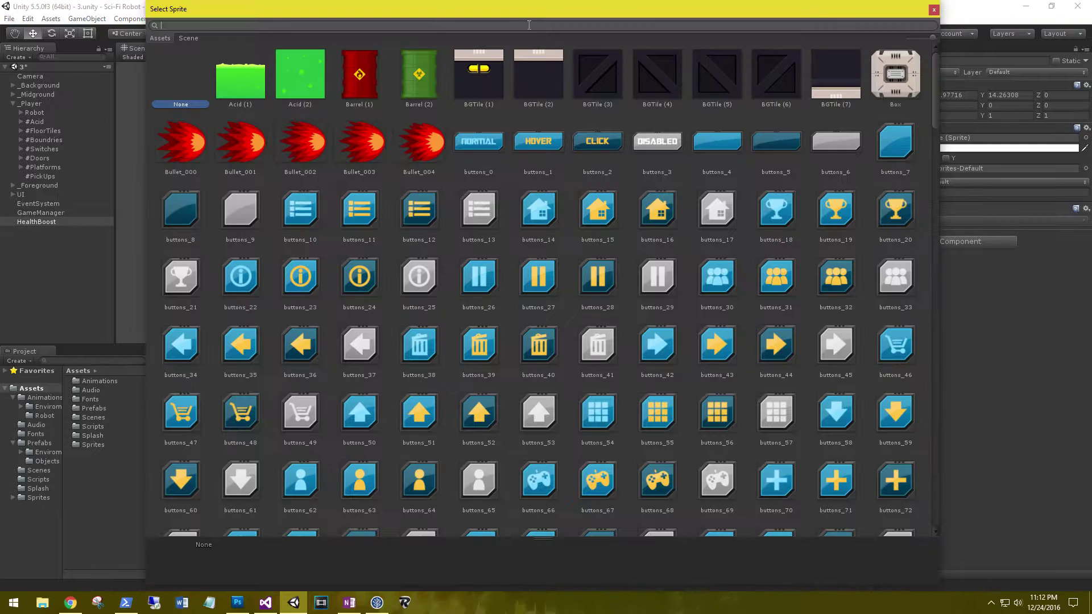
text(ele)
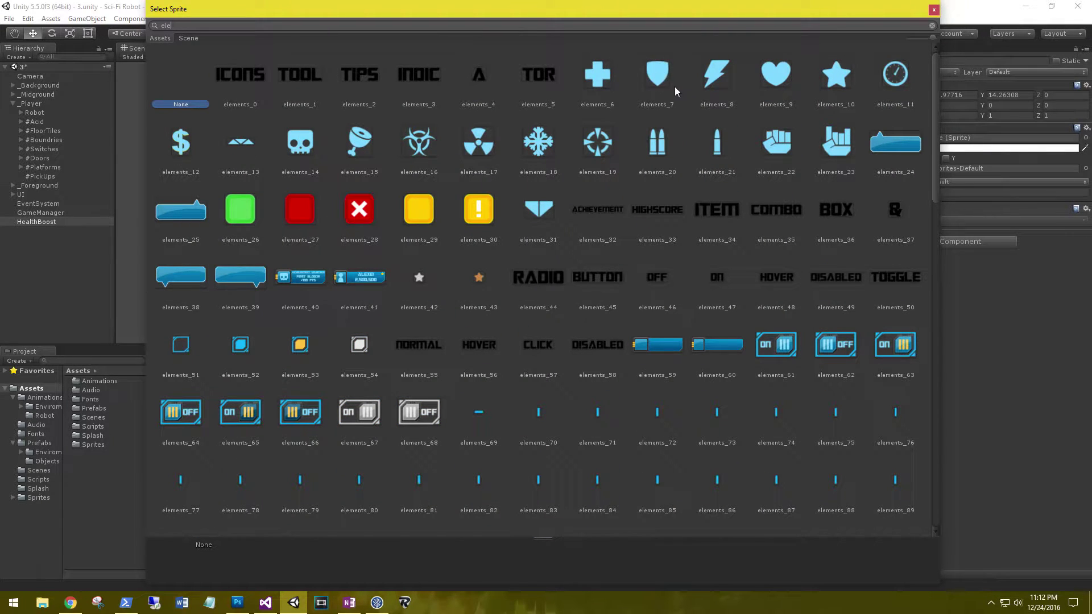
click(776, 74)
Confirm the elements_9 sprite and frame the Scene view around the heart.
click(934, 10)
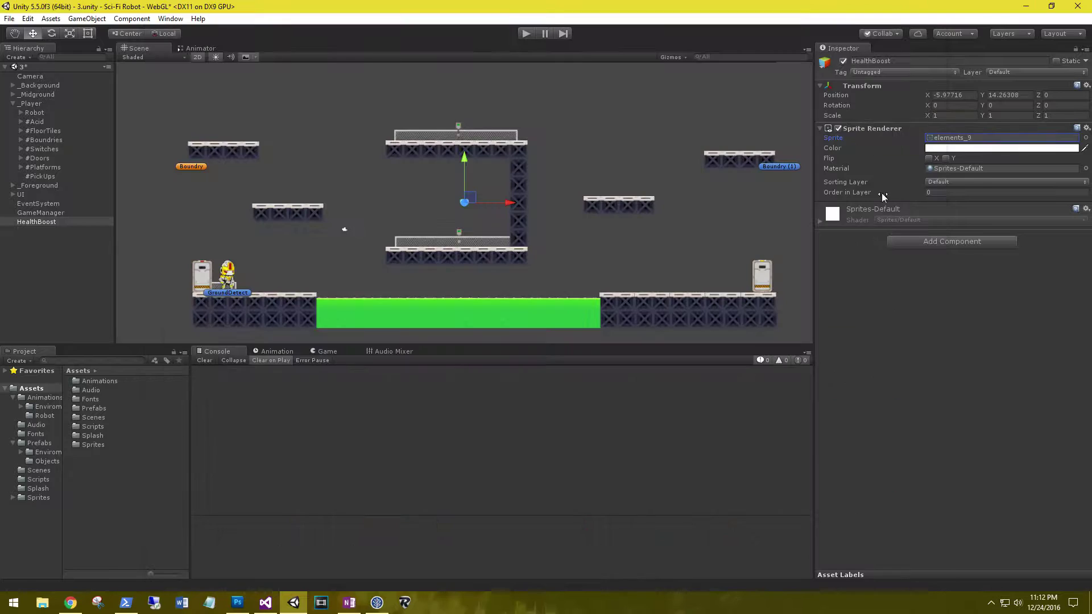
key(f)
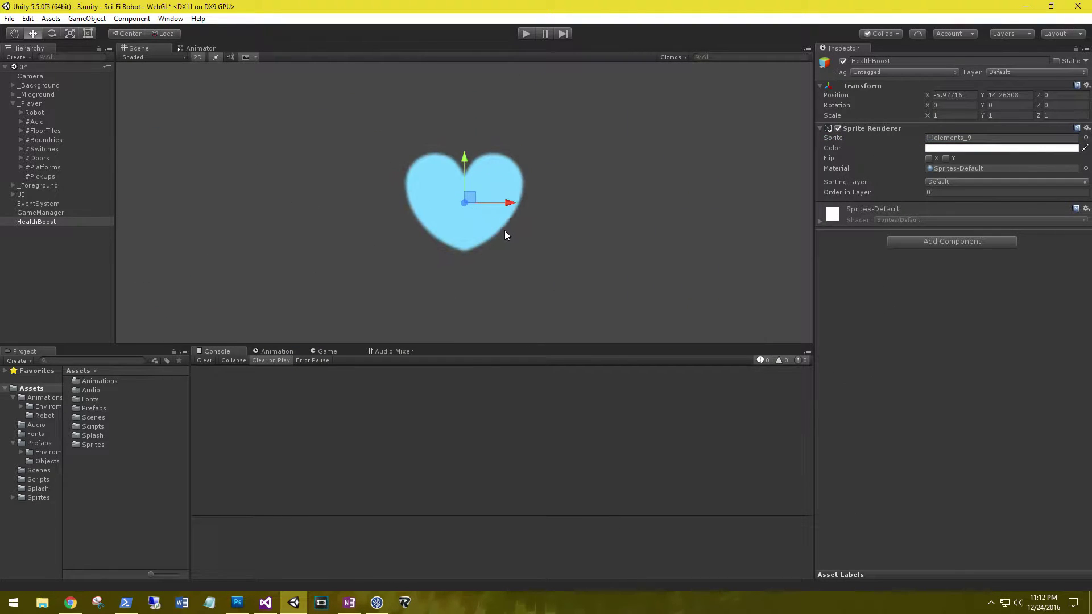
scroll(504, 230, down, 3)
scroll(501, 235, down, 2)
scroll(499, 239, down, 2)
scroll(489, 245, down, 2)
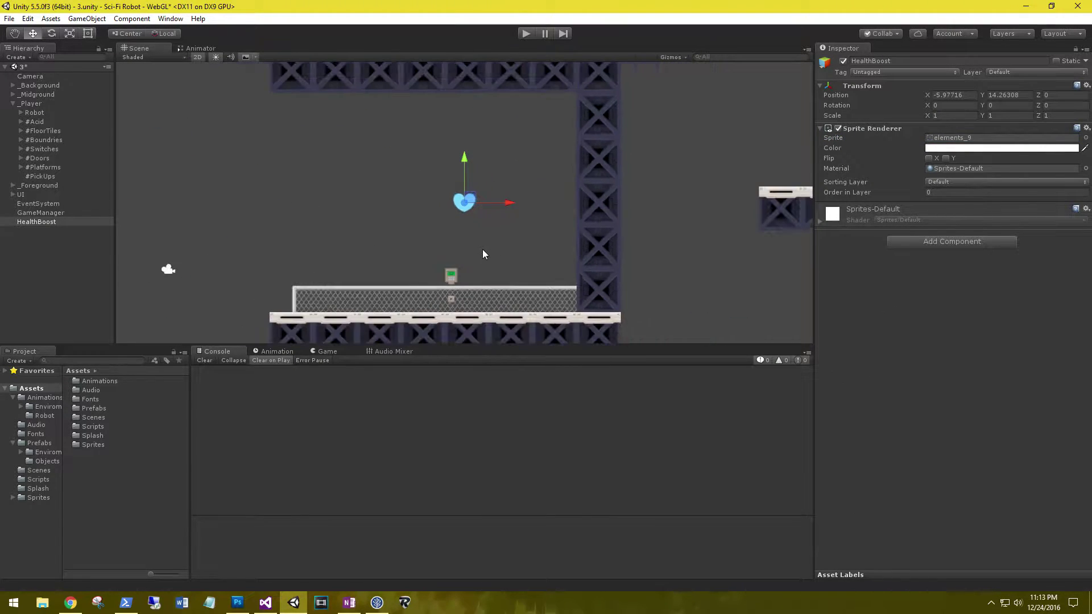
middle_drag(484, 255, 563, 221)
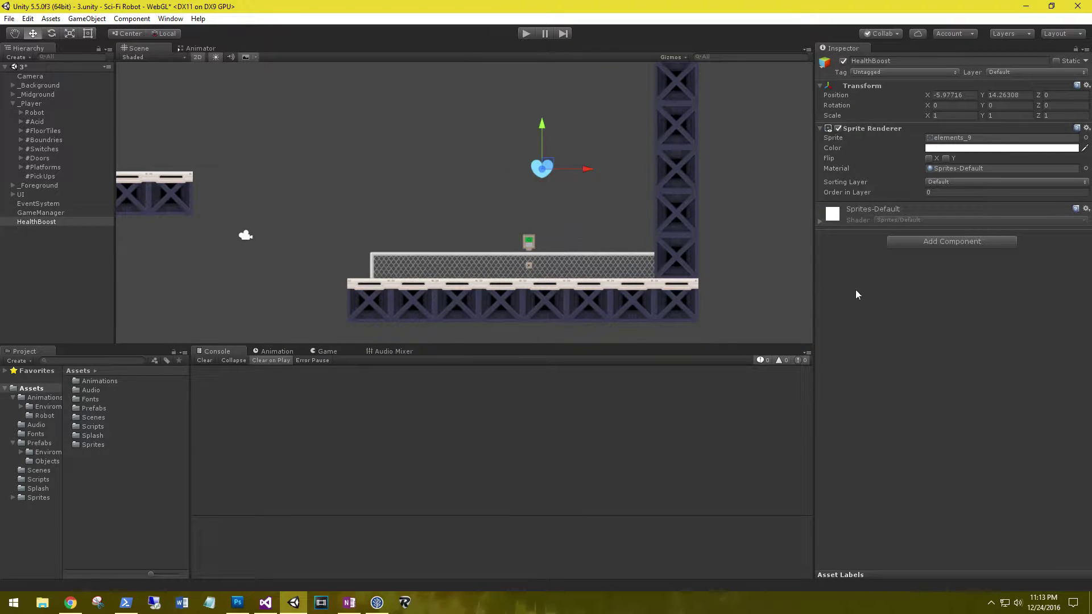
Add a Box Collider 2D to HealthBoost and set it as a trigger.
click(939, 243)
text(box)
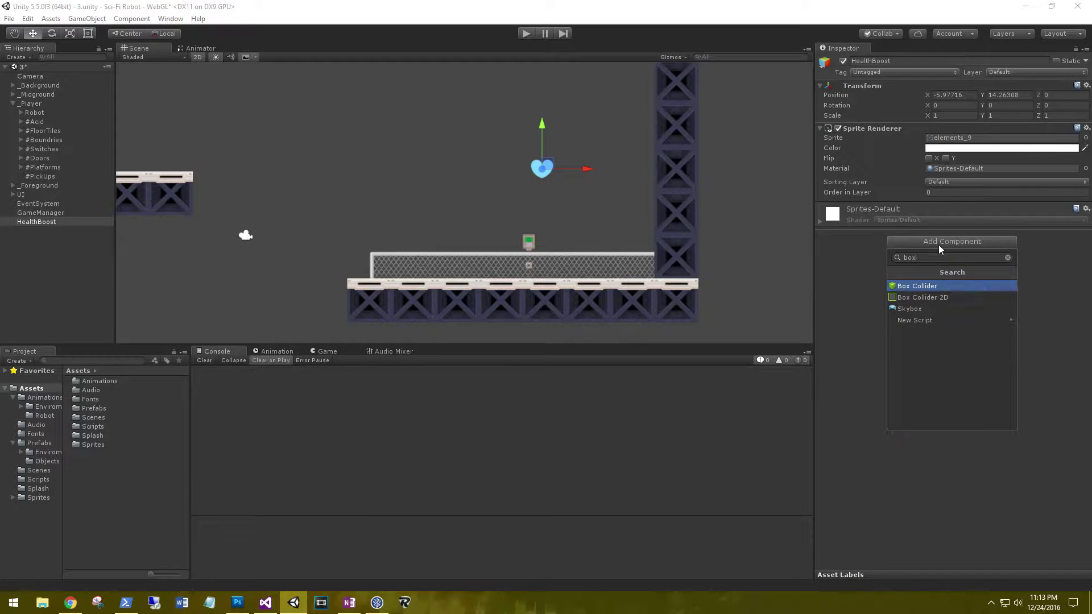
key(Down)
key(Return)
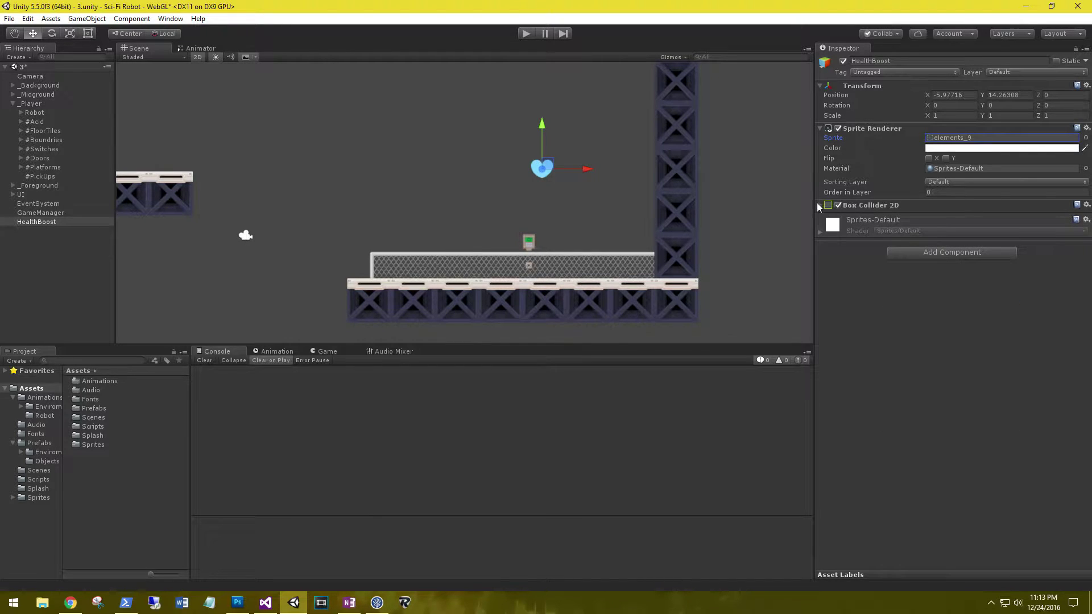
click(819, 204)
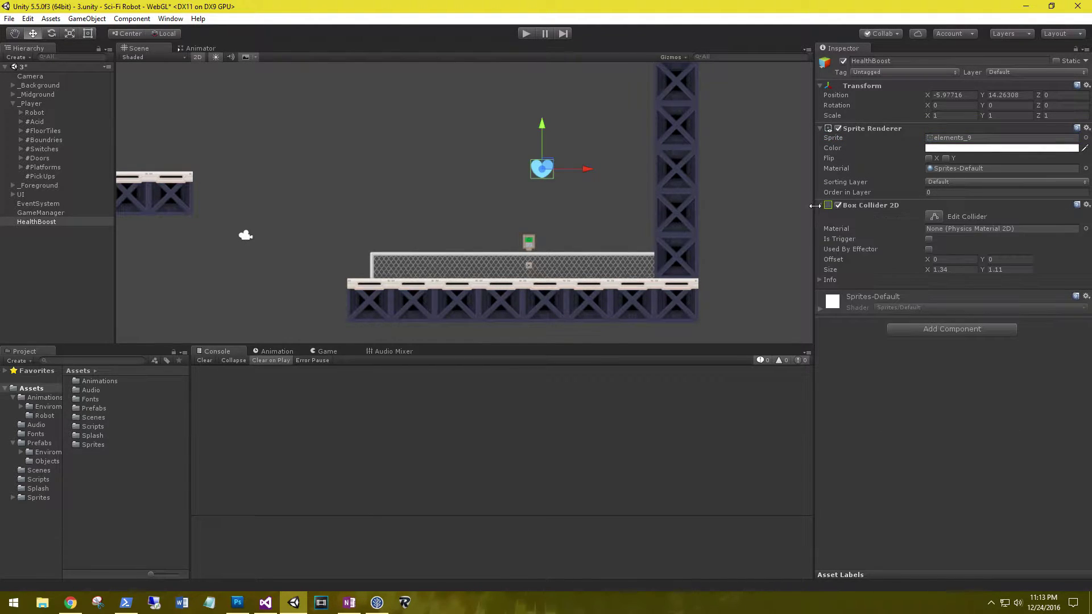
click(929, 240)
Create a C# script named HealthPickup inside Assets/Scripts.
double_click(92, 426)
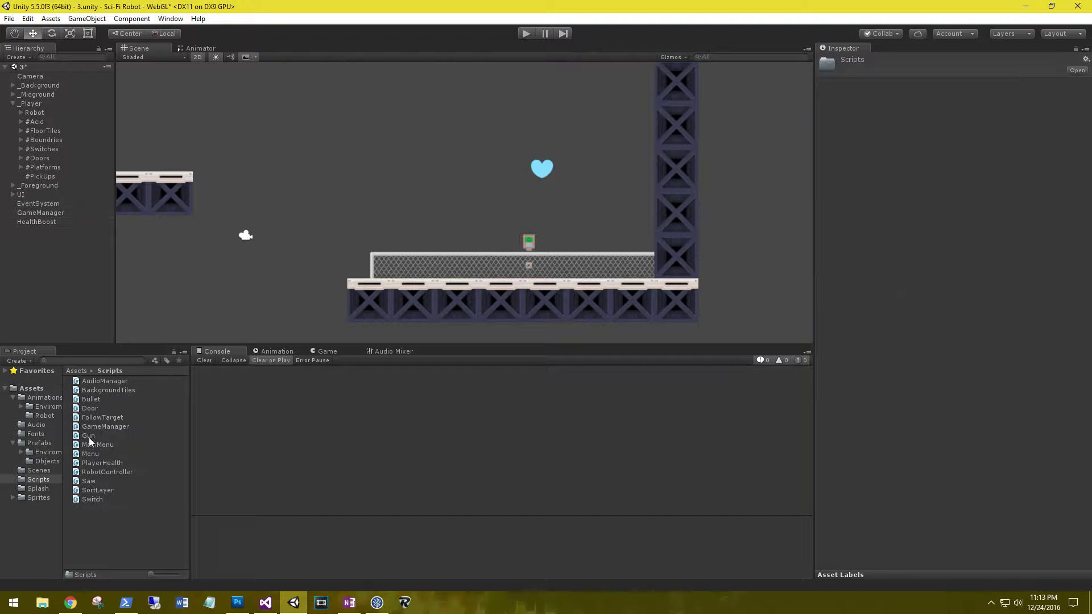
right_click(105, 538)
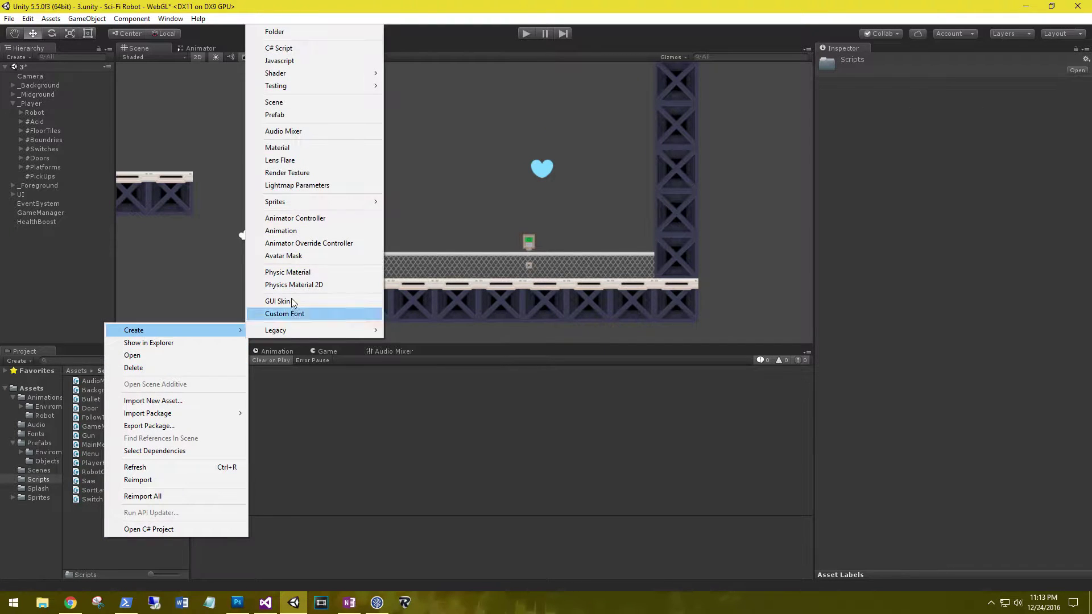
click(294, 52)
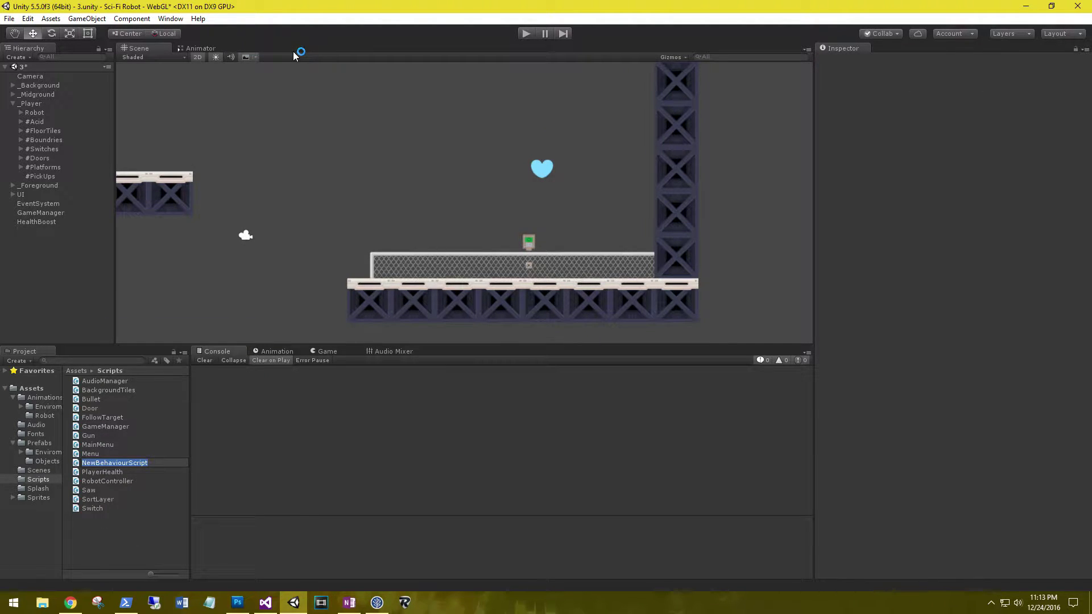
text(HealthPi)
text(ckup)
key(Return)
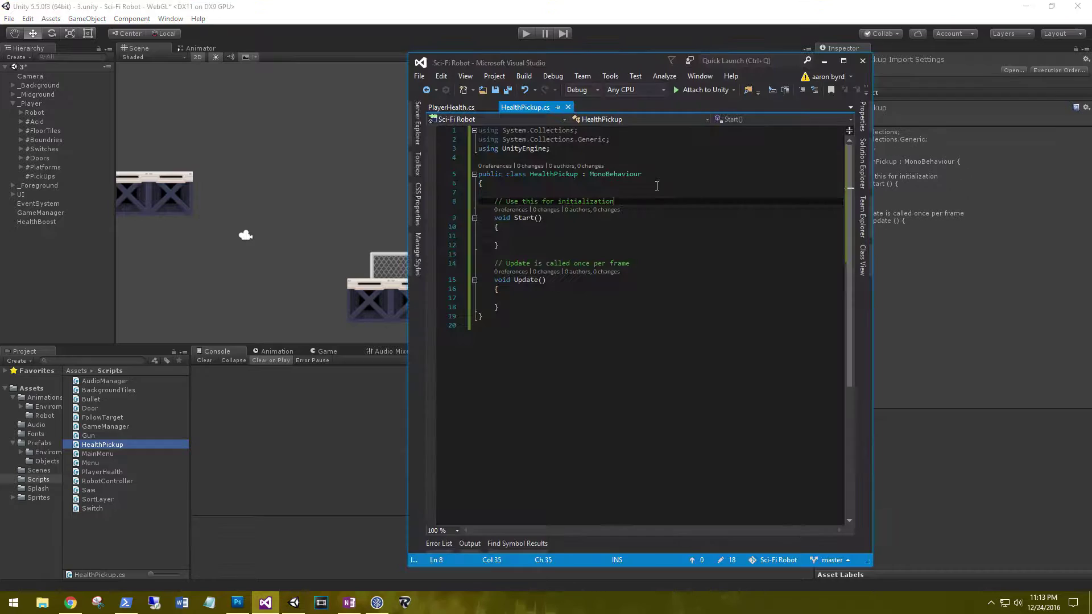
Remove the unused using lines and Start/Update methods, then declare PlayerHealth playerHealth.
drag(610, 139, 477, 130)
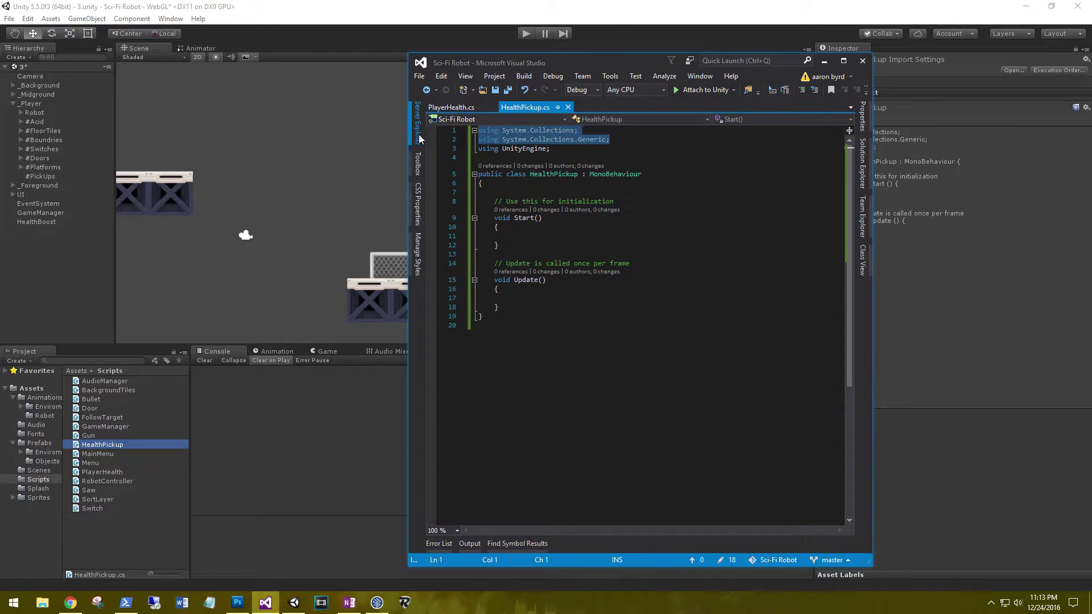
key(Delete)
key(Delete)
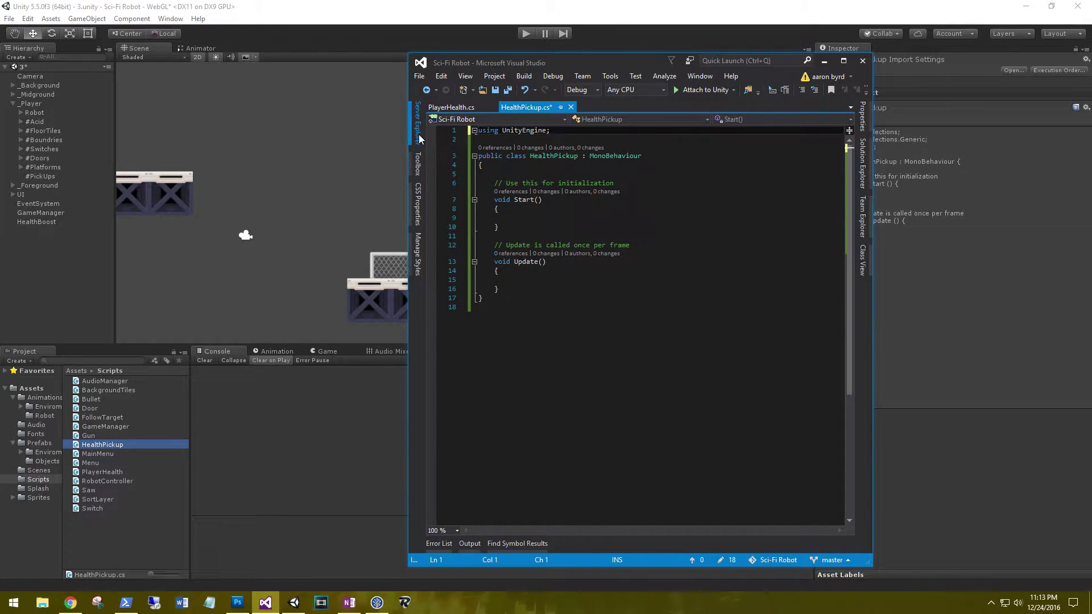
drag(525, 286, 439, 189)
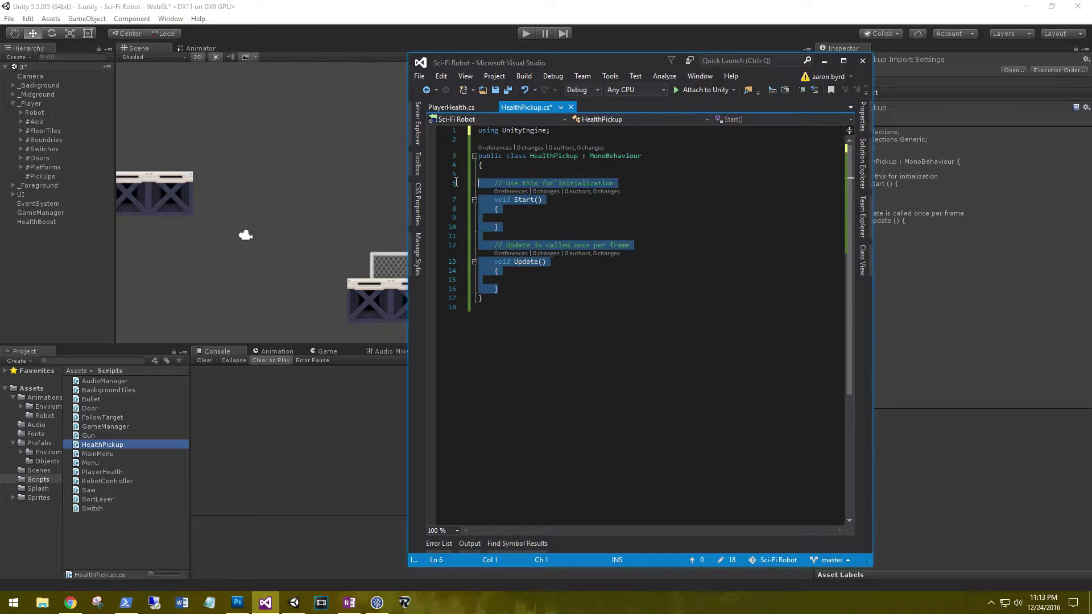
key(BackSpace)
key(BackSpace)
text(p)
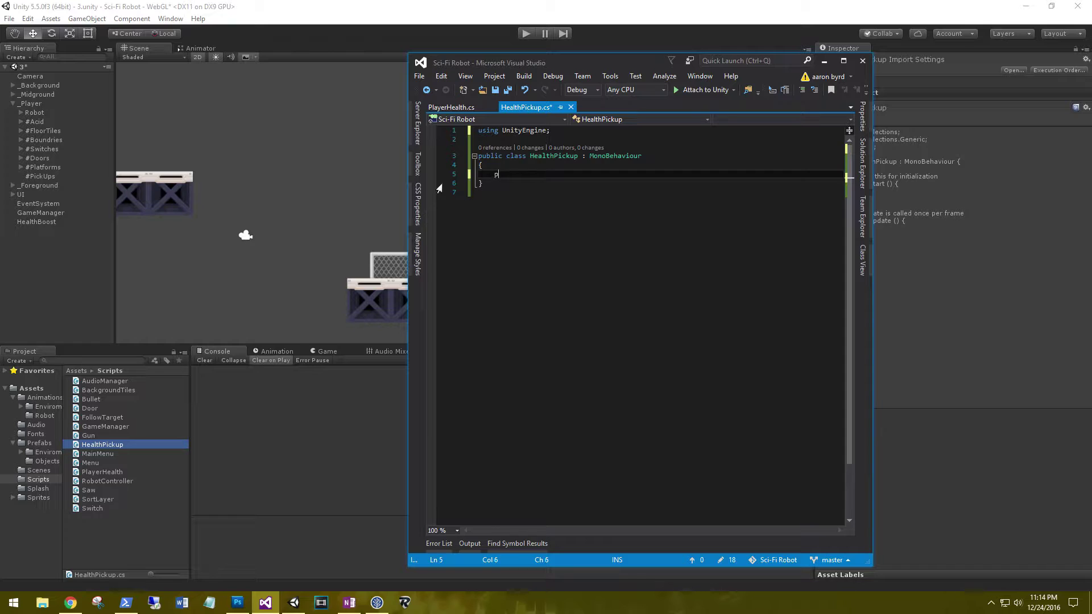
text(PlayerHealth play)
text(erHealth)
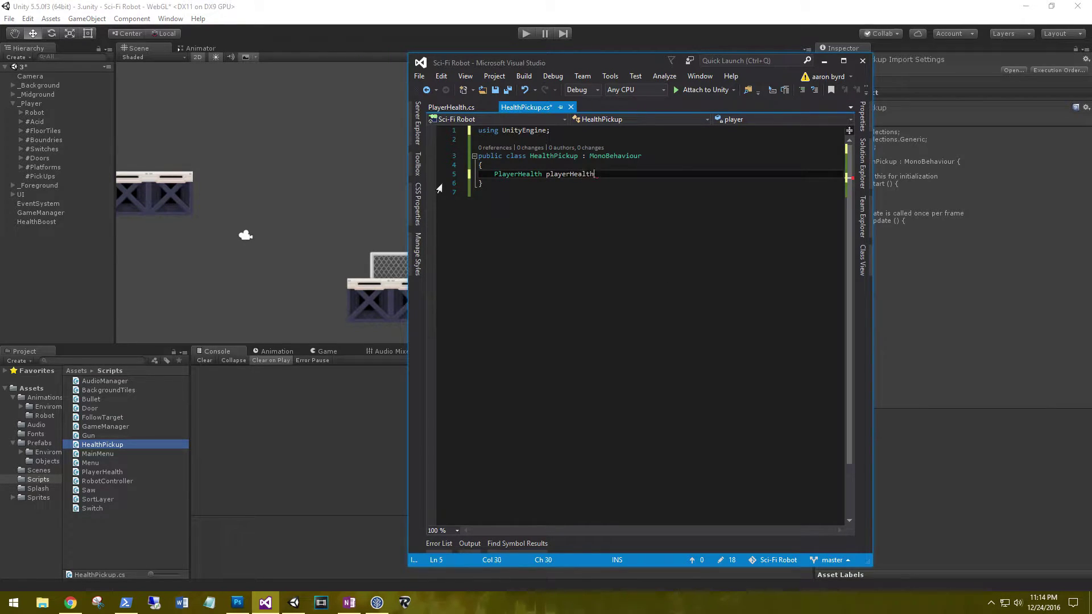
key(Return)
key(Return)
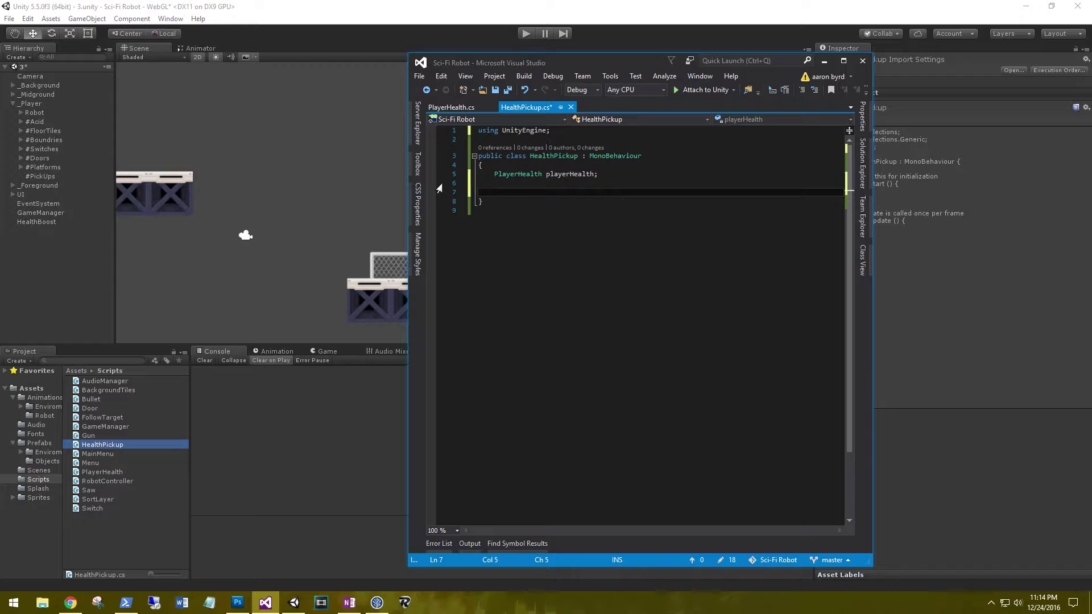
Declare public float healthBonus = 15f and start an Awake method.
text(public)
text( float hea)
text(lthBonus )
text(= 1)
text(5f;)
key(Return)
key(Return)
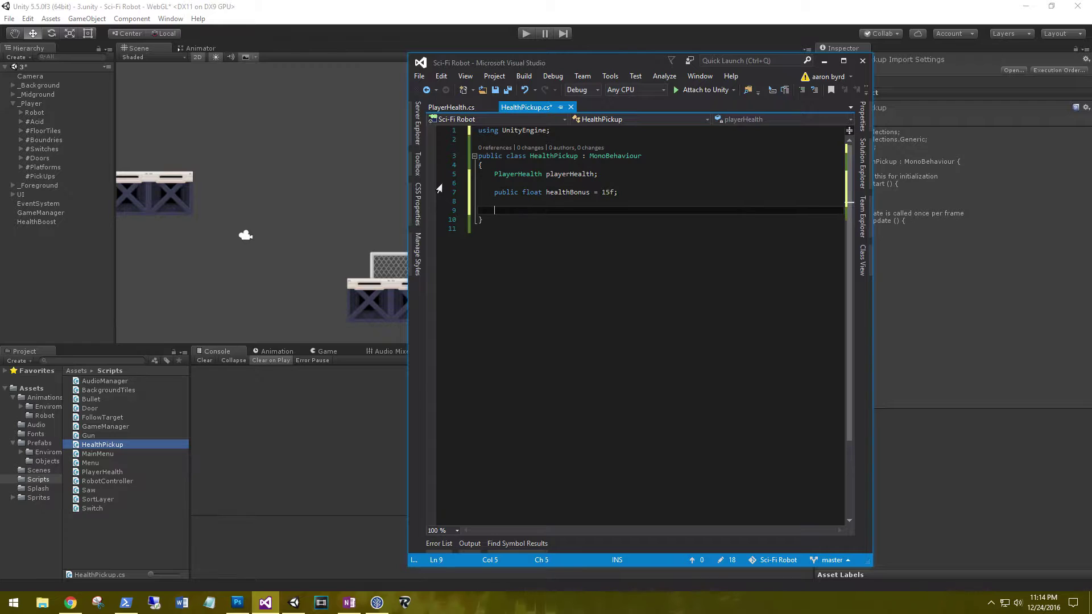
text(void Awake)
text((){)
key(Return)
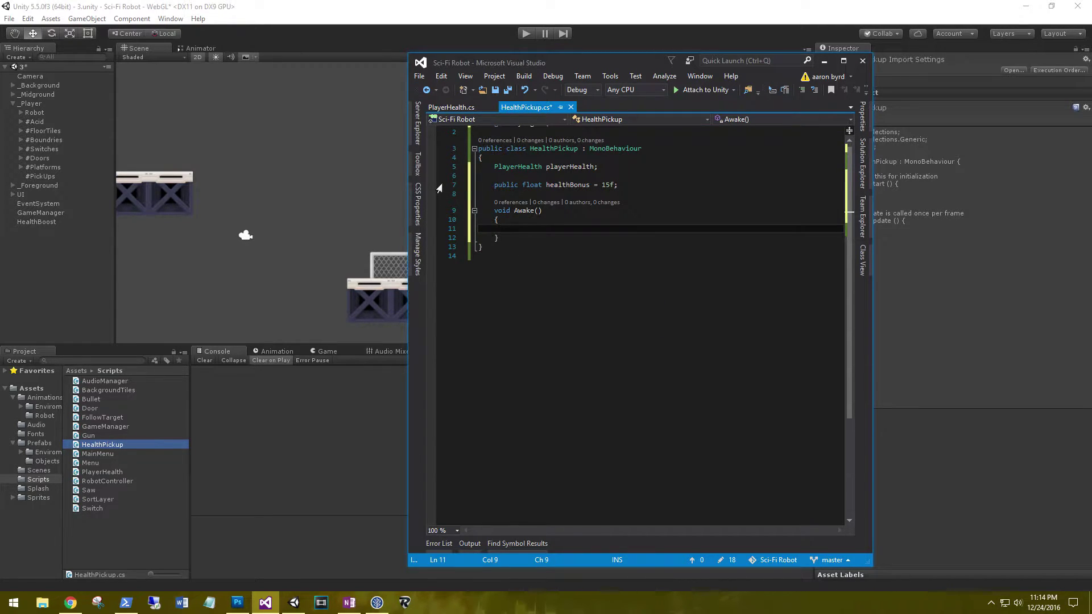
In Awake, assign playerHealth = FindObjectOfType<PlayerHealth>().
text(pla)
key(Tab)
text(= fin)
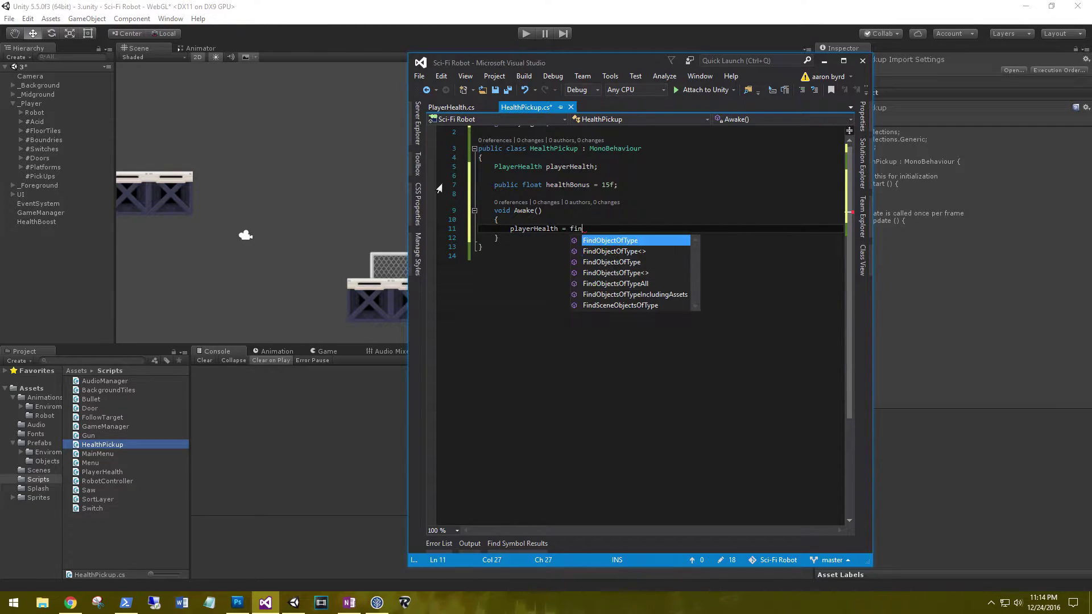
key(Tab)
text(<p)
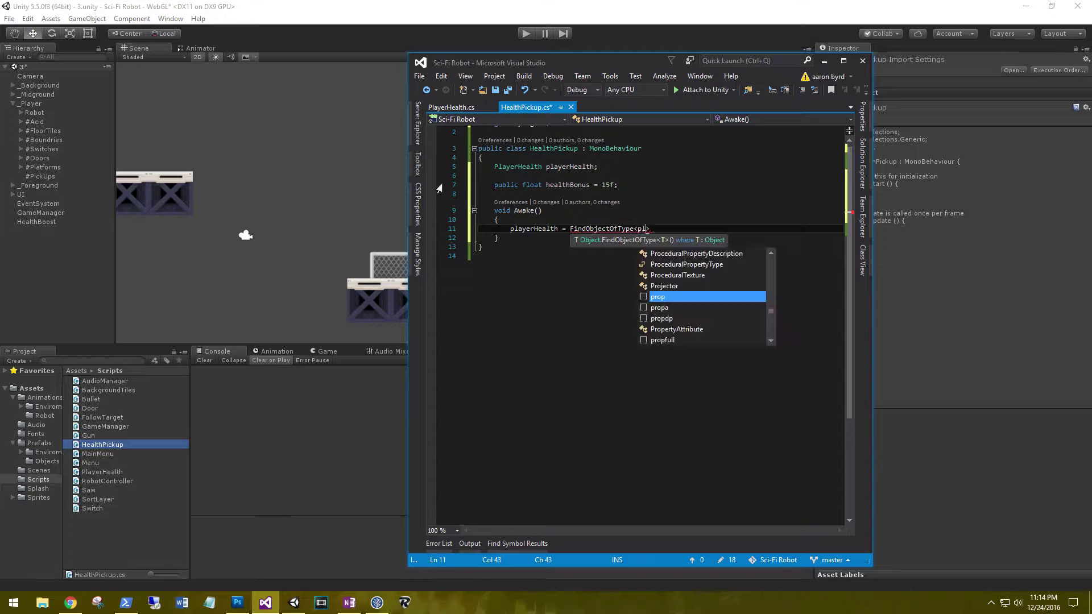
text(l)
key(Tab)
text(();)
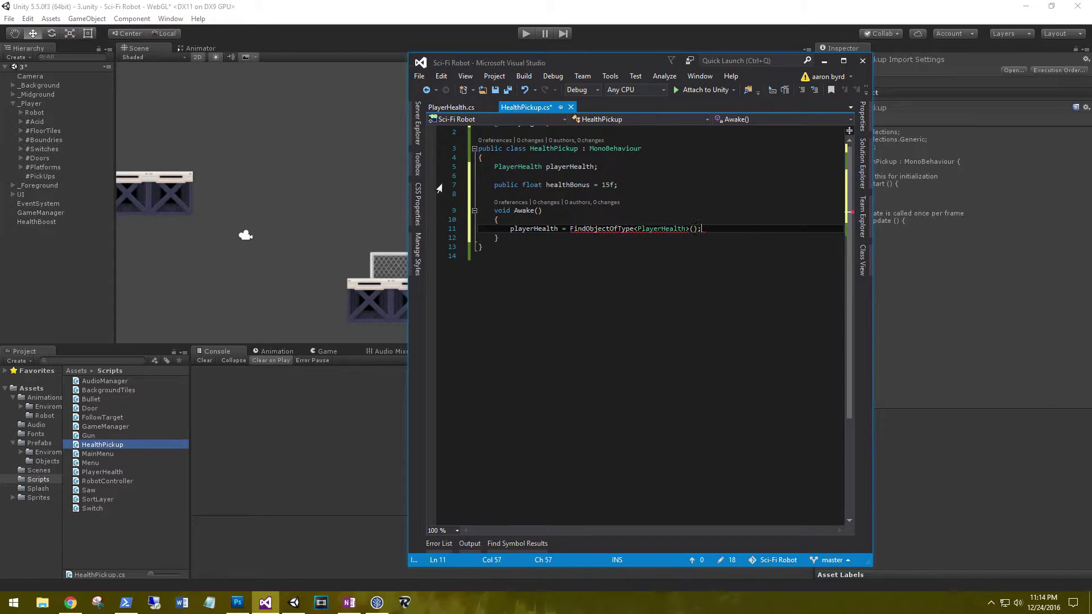
key(Down)
key(End)
key(Return)
key(Return)
drag(512, 63, 707, 44)
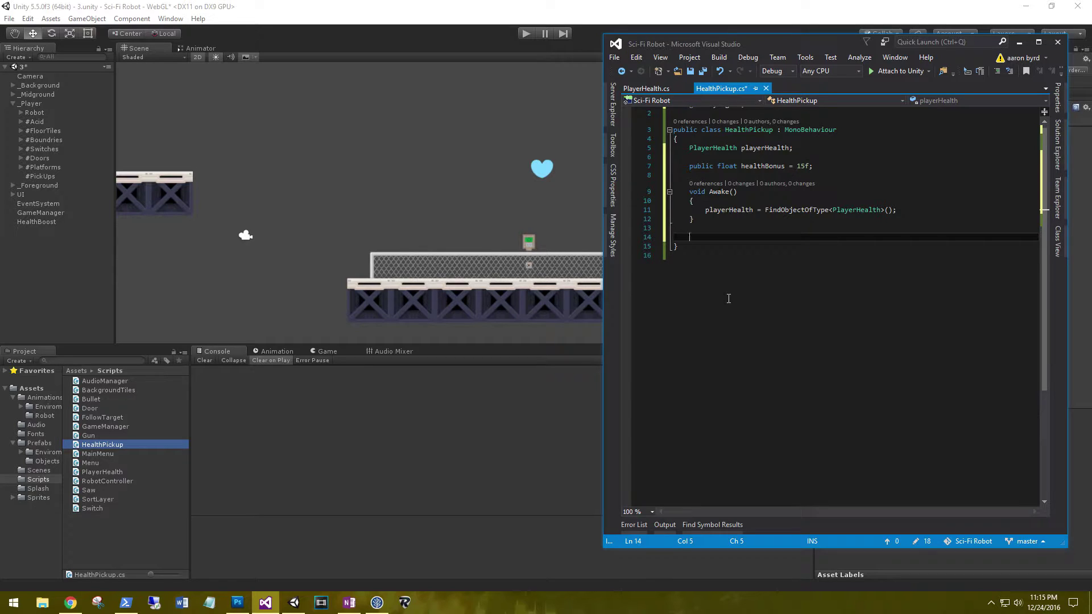
Add a void OnTriggerEnter2D(Collider2D col) handler.
text(void)
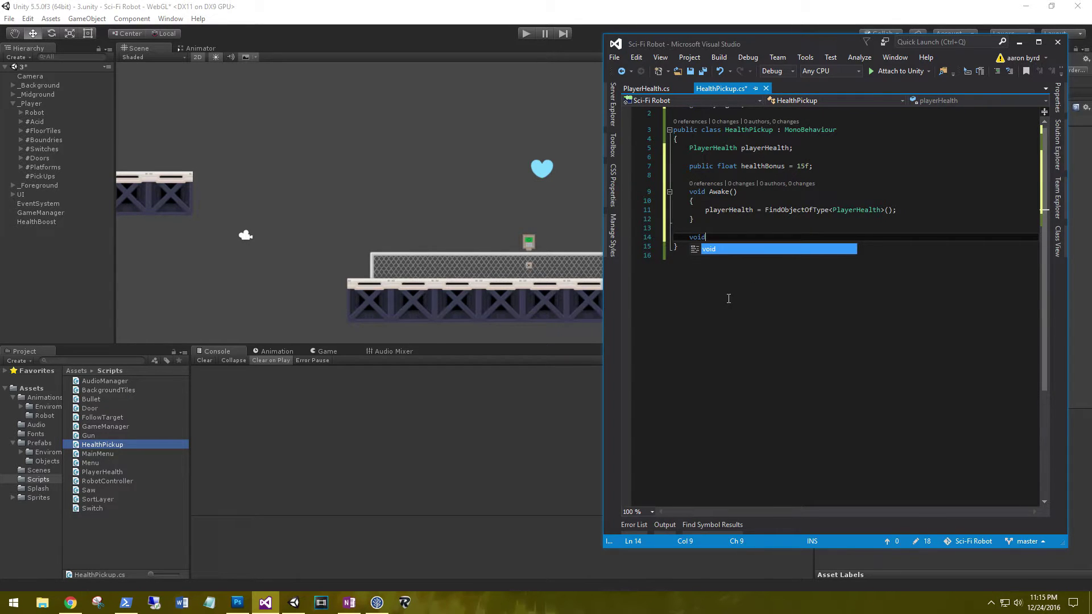
text( OnTri)
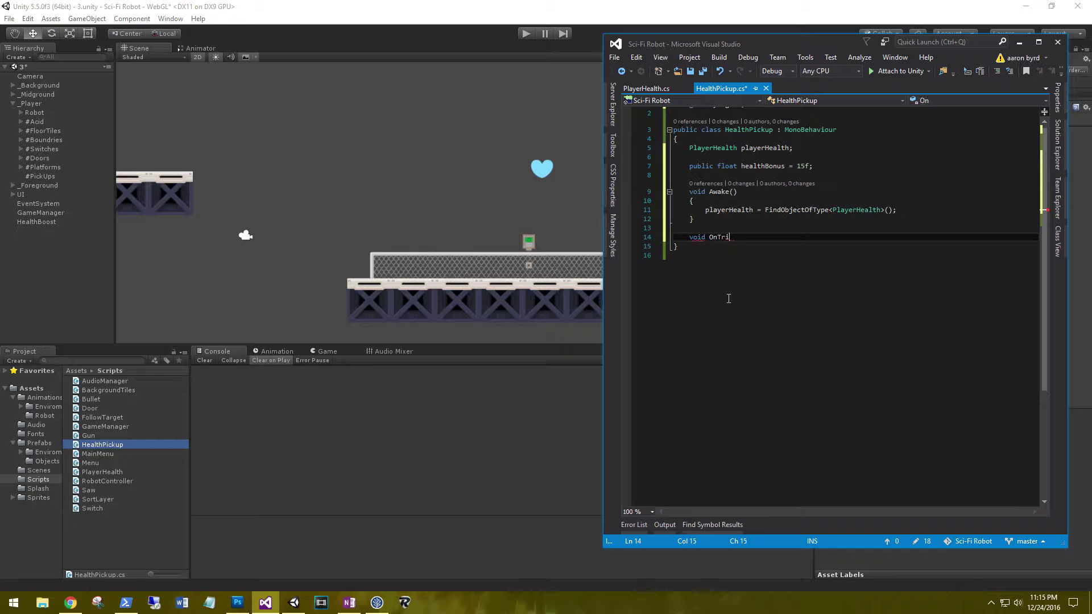
text(ggerEnt)
text(er2D)
text((coll)
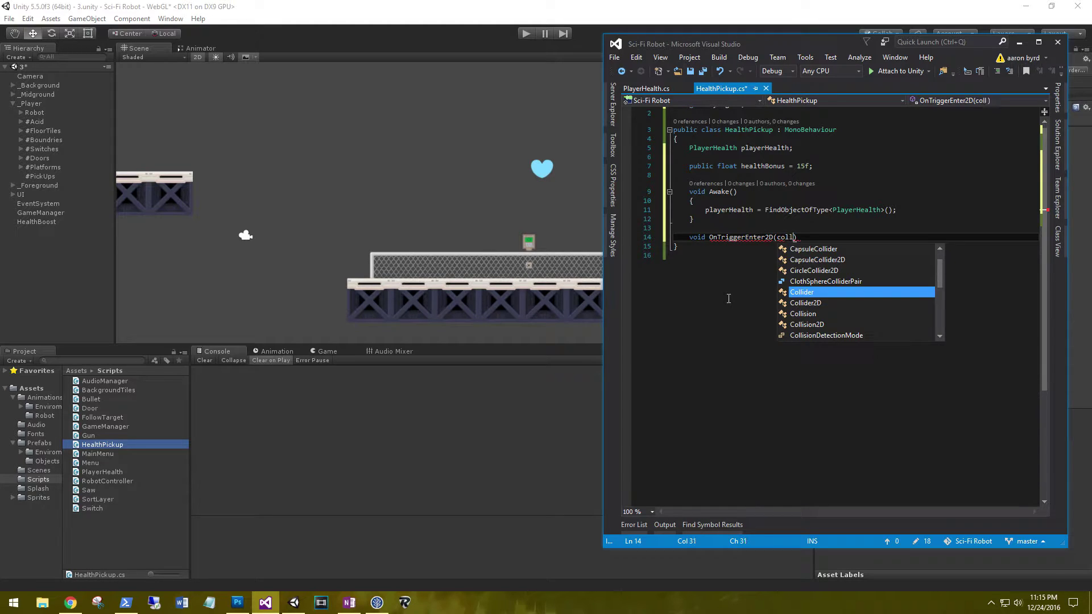
text(ider2D col))
key(Return)
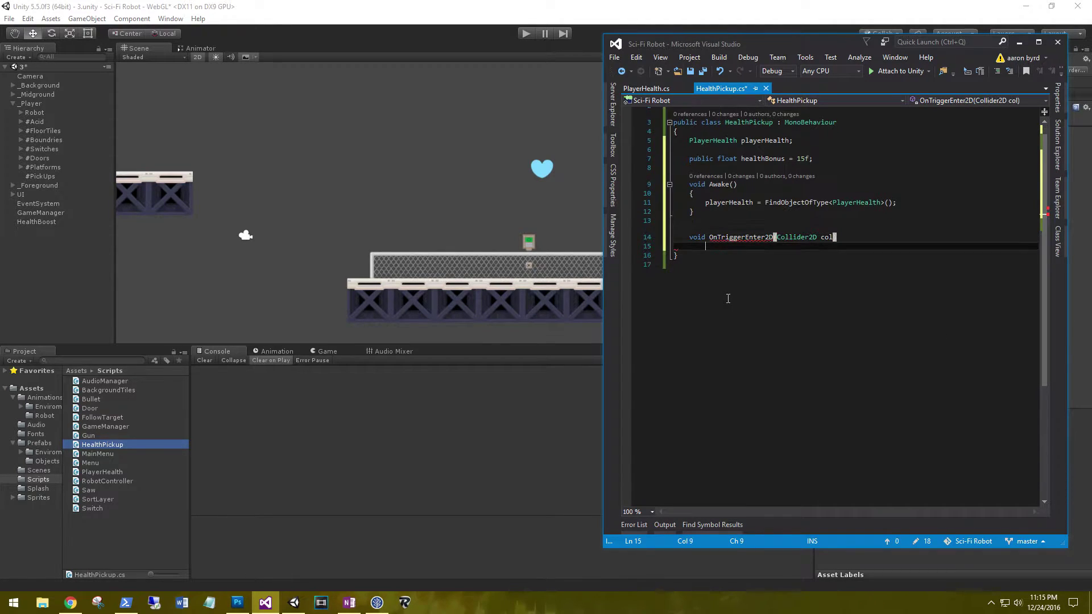
text({)
key(Return)
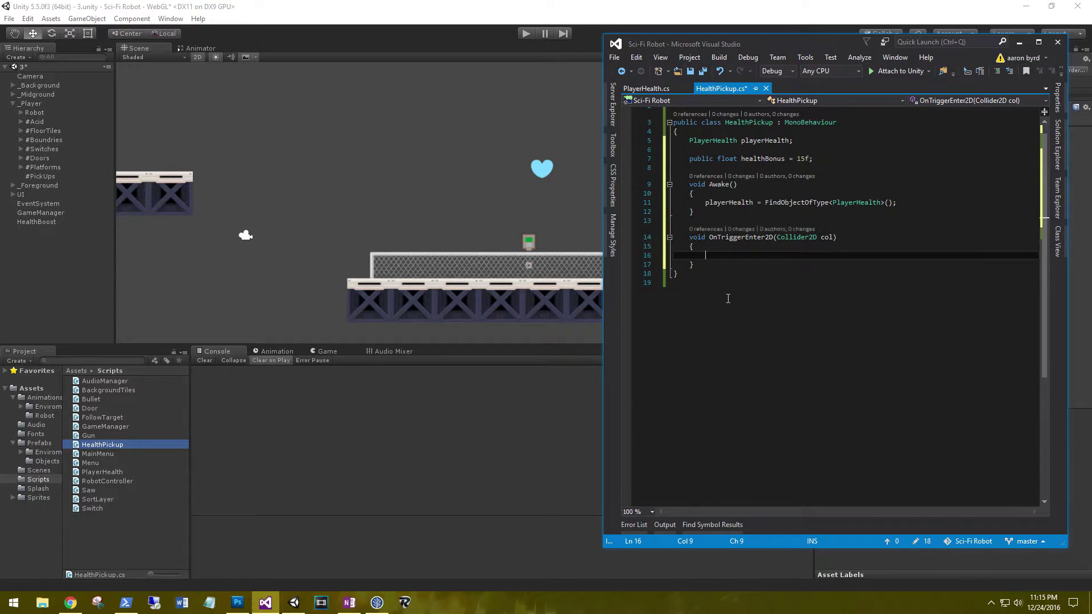
Inside it, when playerHealth.curHealth is below maxHealth, call Destroy(gameObject).
text(if()
text(playerHealth)
text(.curHealth)
text( < pl)
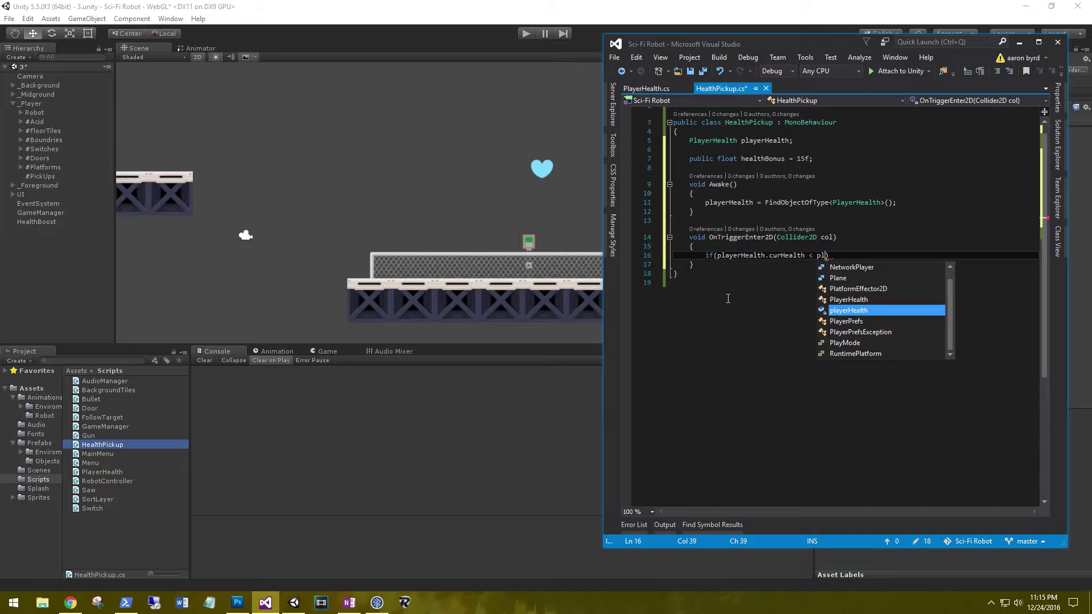
key(Tab)
text(.m))
key(Return)
text({)
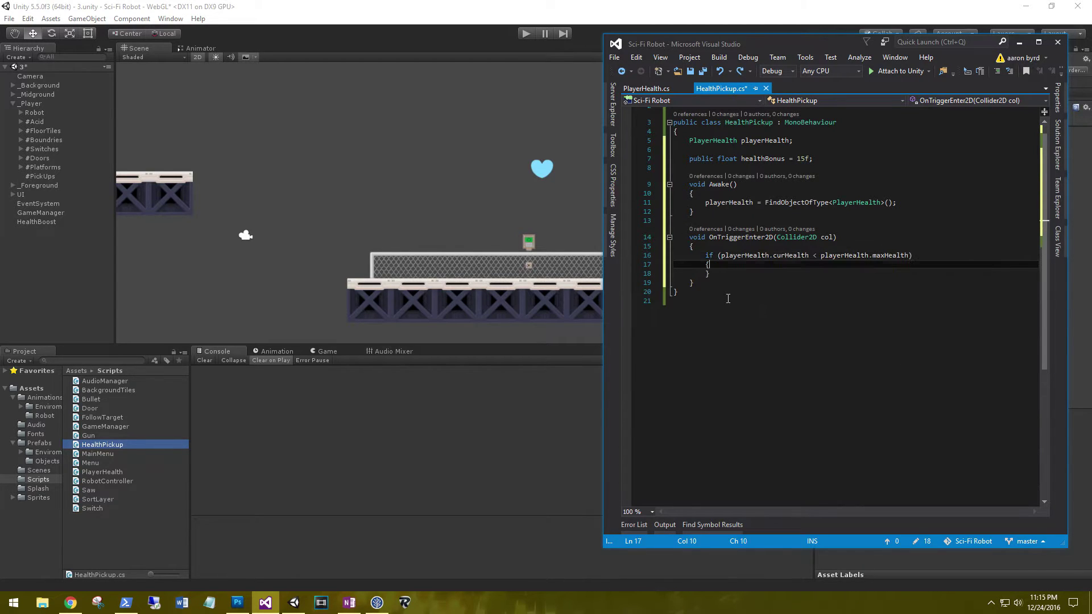
key(Return)
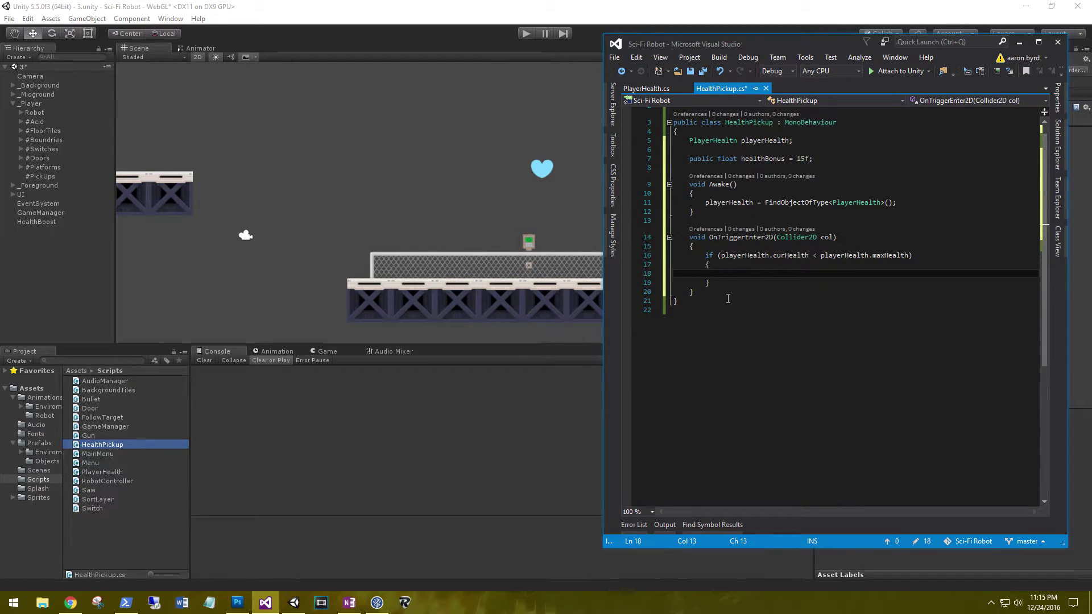
text(dec)
text(im)
key(BackSpace)
key(BackSpace)
key(BackSpace)
key(BackSpace)
key(BackSpace)
text(Destroy()
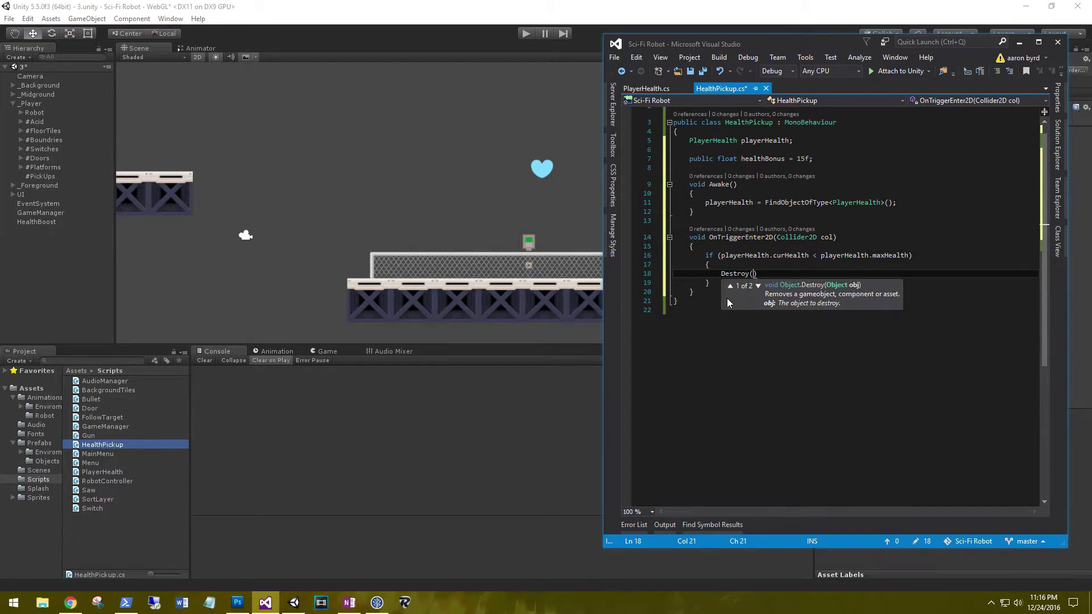
text(gameObject);)
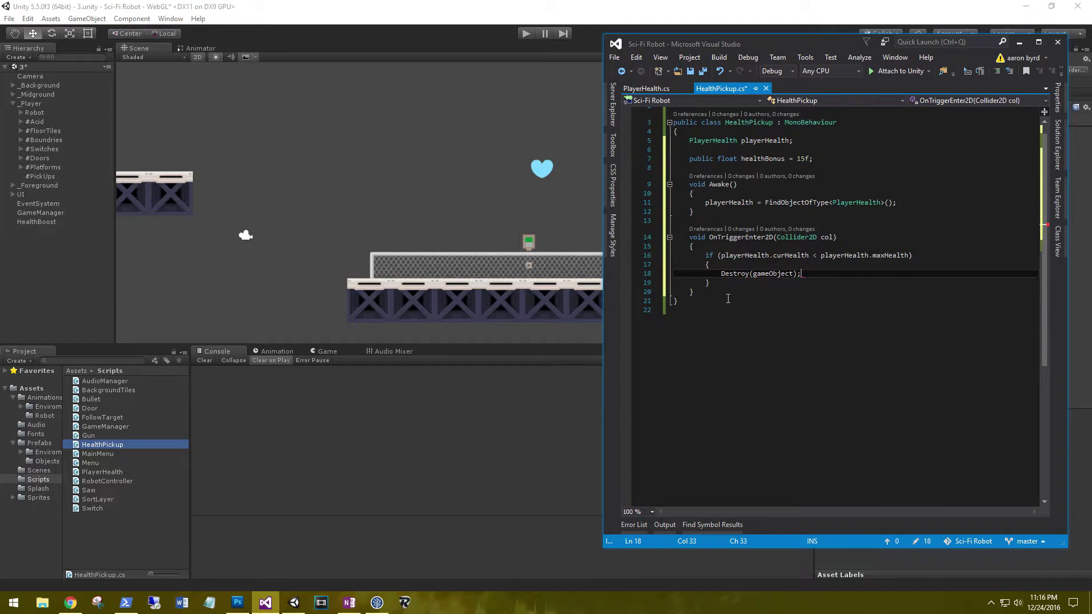
key(Return)
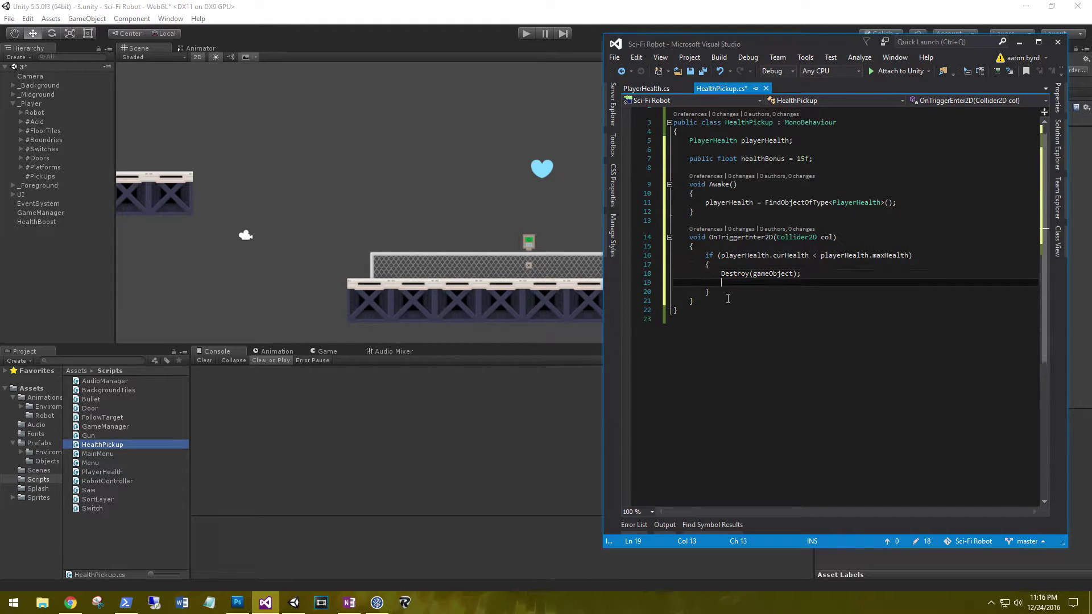
Set playerHealth.curHealth to curHealth + healthBonus and save the script.
text(pla)
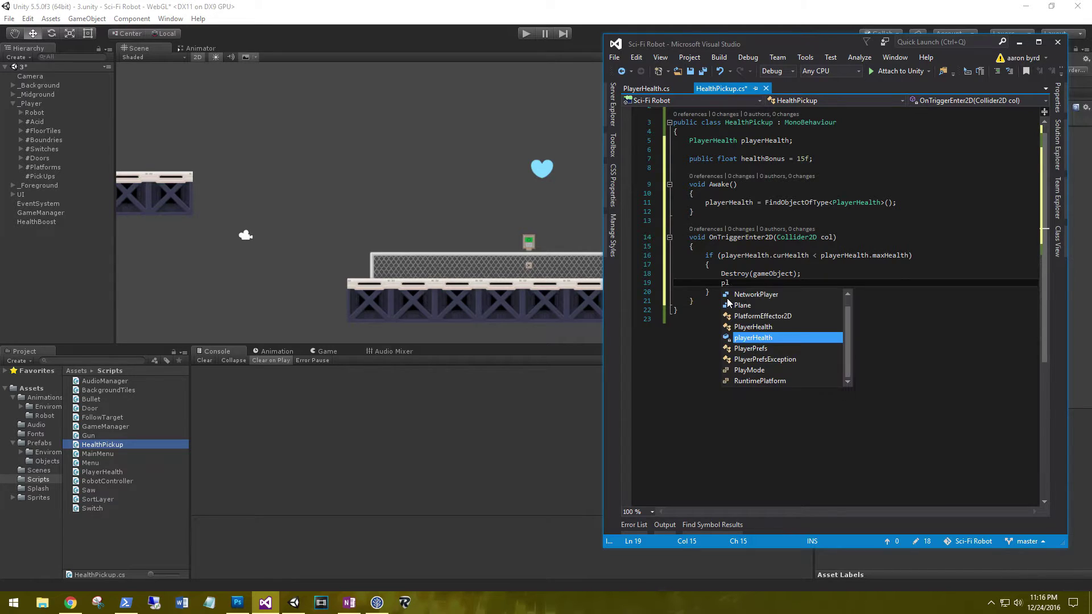
key(Tab)
text(cu)
key(Tab)
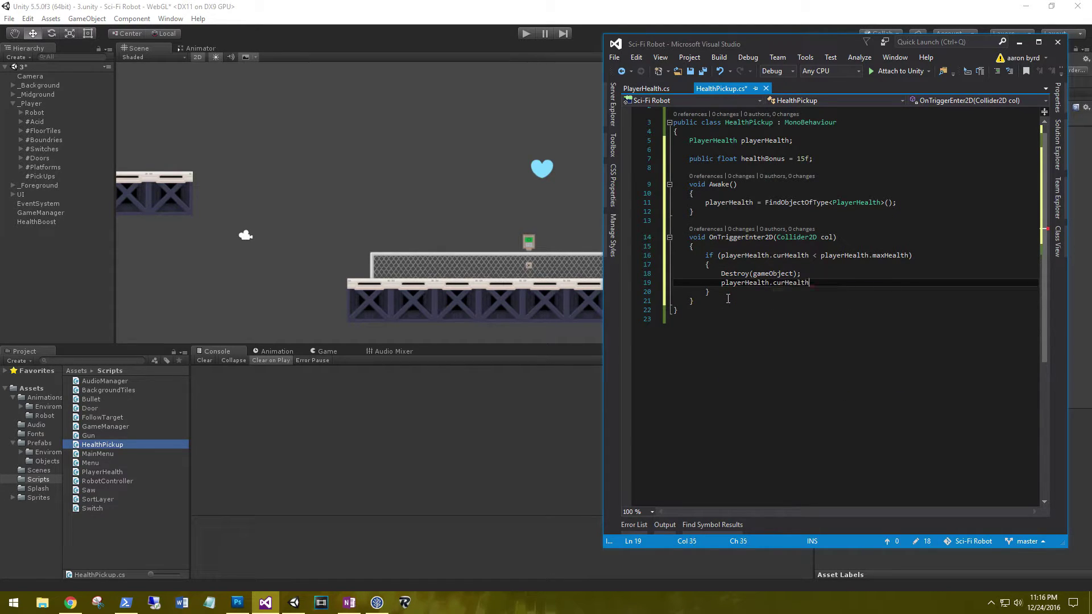
text(= pl)
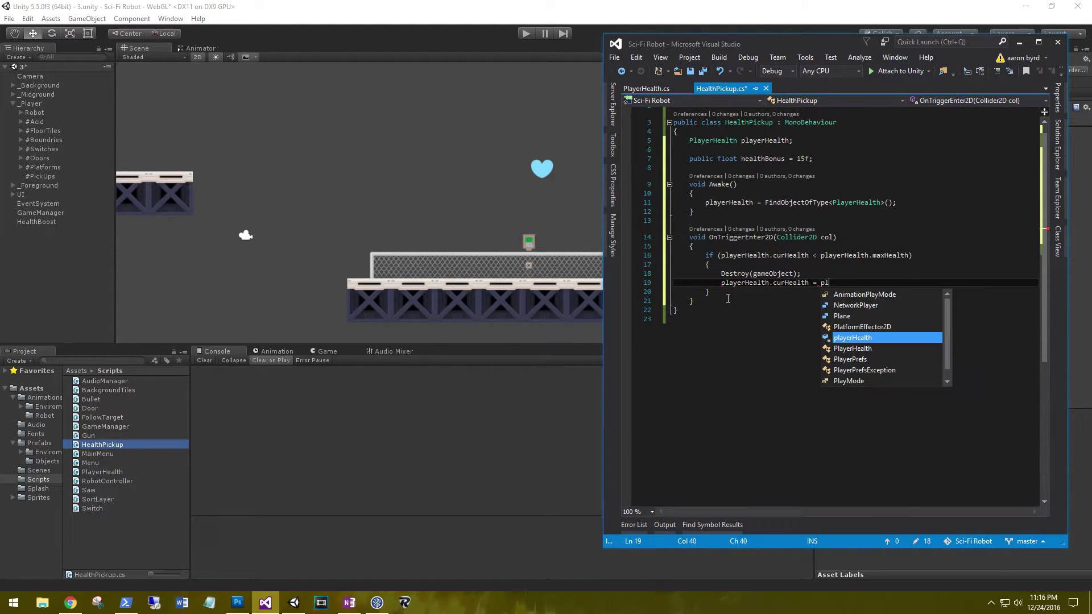
key(Tab)
text(.cu)
key(Tab)
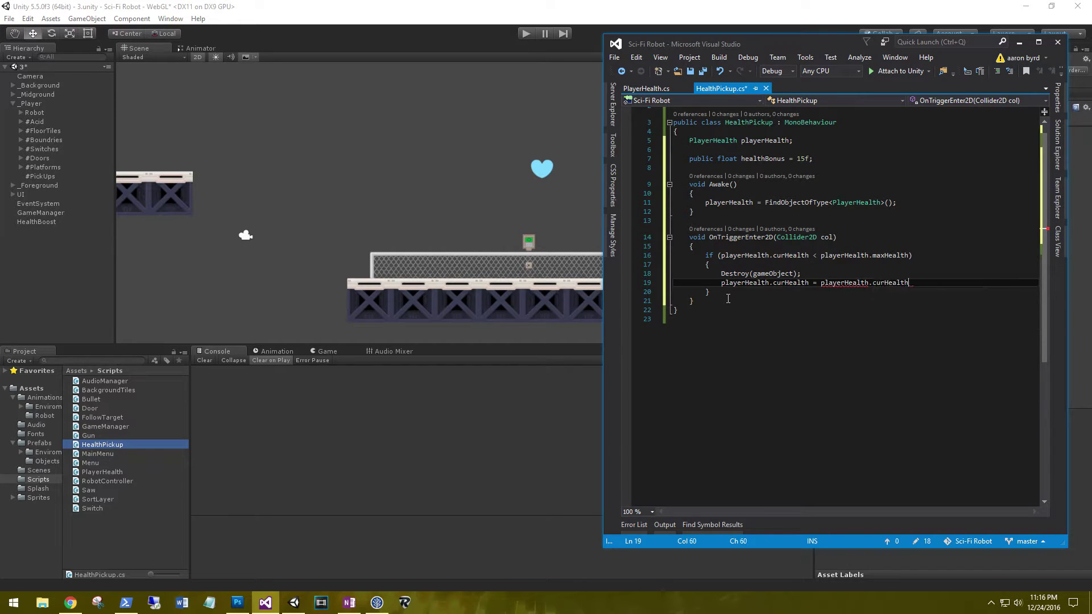
text( + heal)
key(Tab)
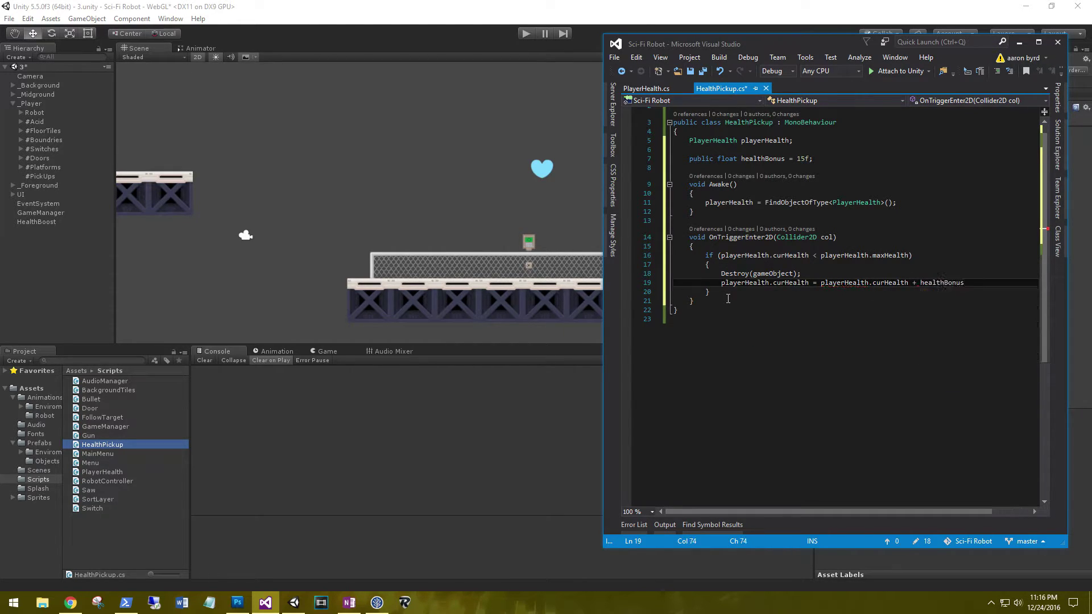
text(;)
key(ctrl+s)
Inspect the maxHealth and curHealth declarations in the PlayerHealth script.
drag(604, 142, 405, 140)
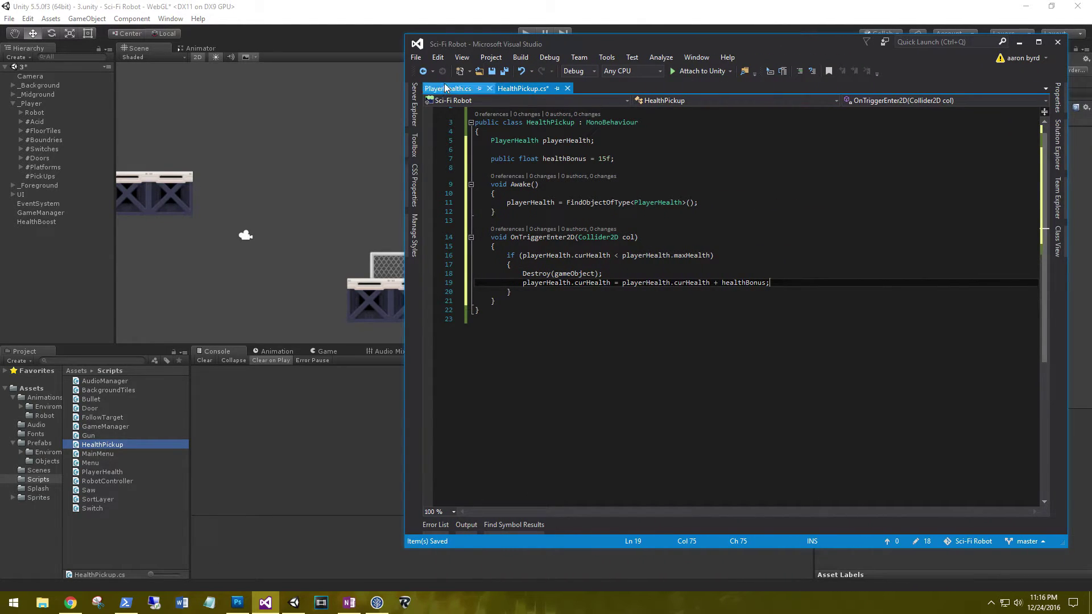
click(447, 88)
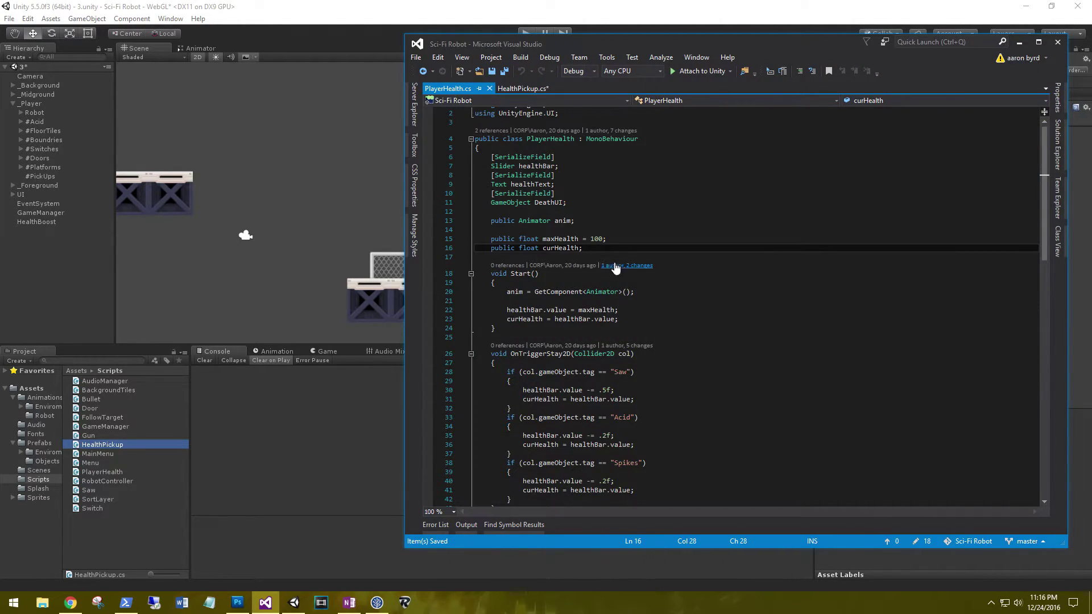
drag(592, 248, 492, 239)
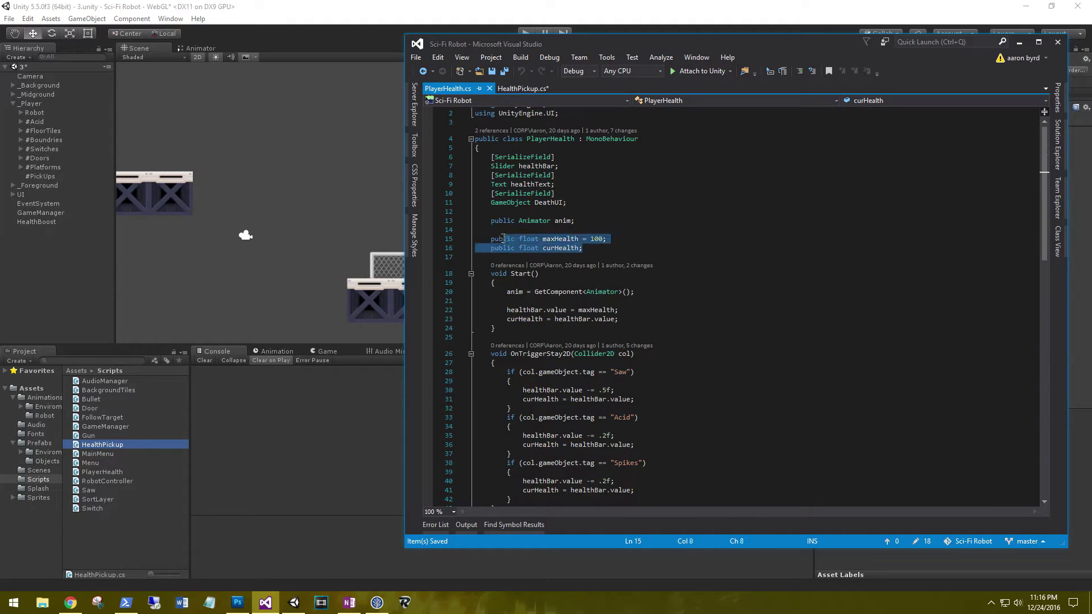
click(607, 255)
drag(609, 239, 507, 239)
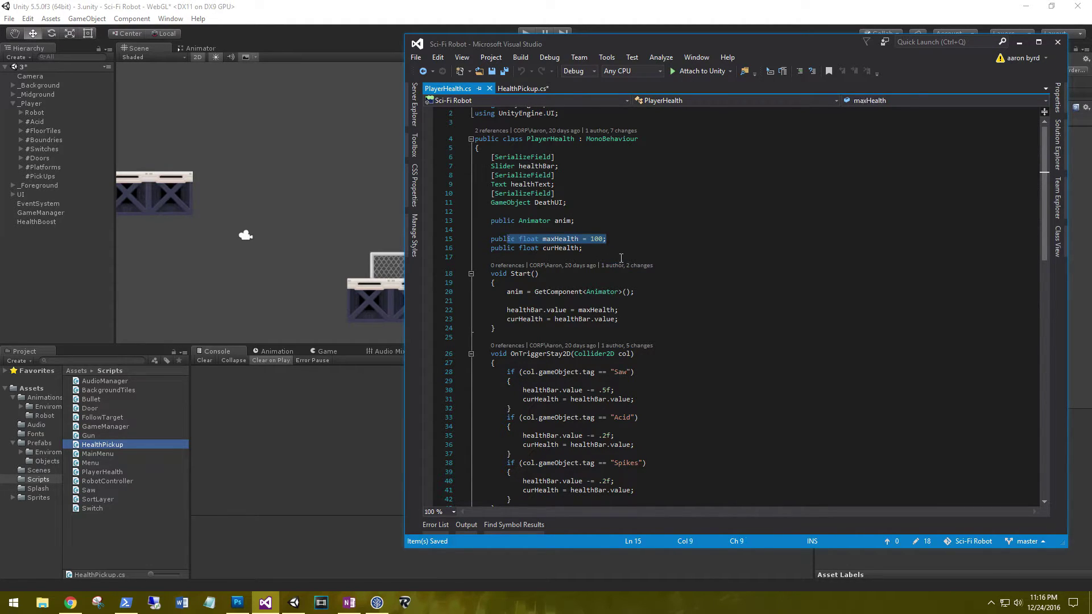
drag(593, 249, 492, 239)
click(592, 248)
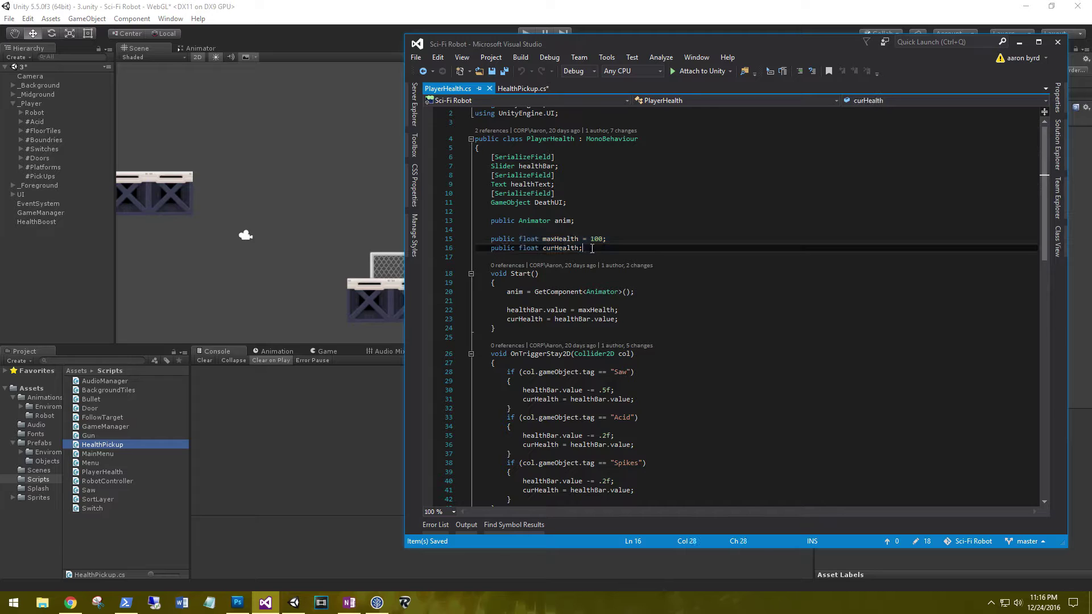
drag(592, 249, 476, 230)
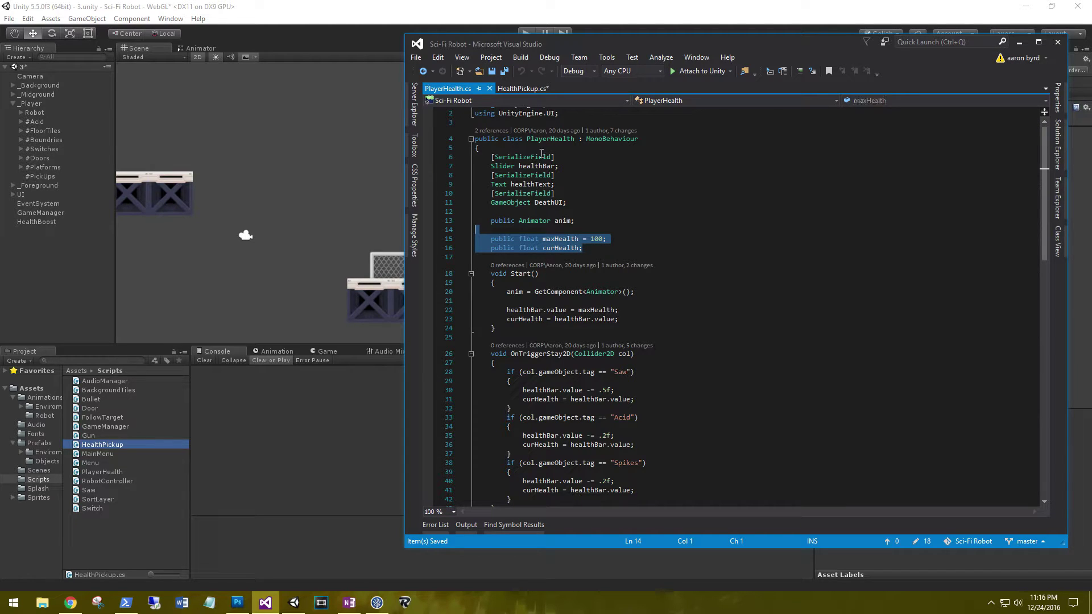
Save the HealthPickup script and return to the Unity editor.
click(520, 89)
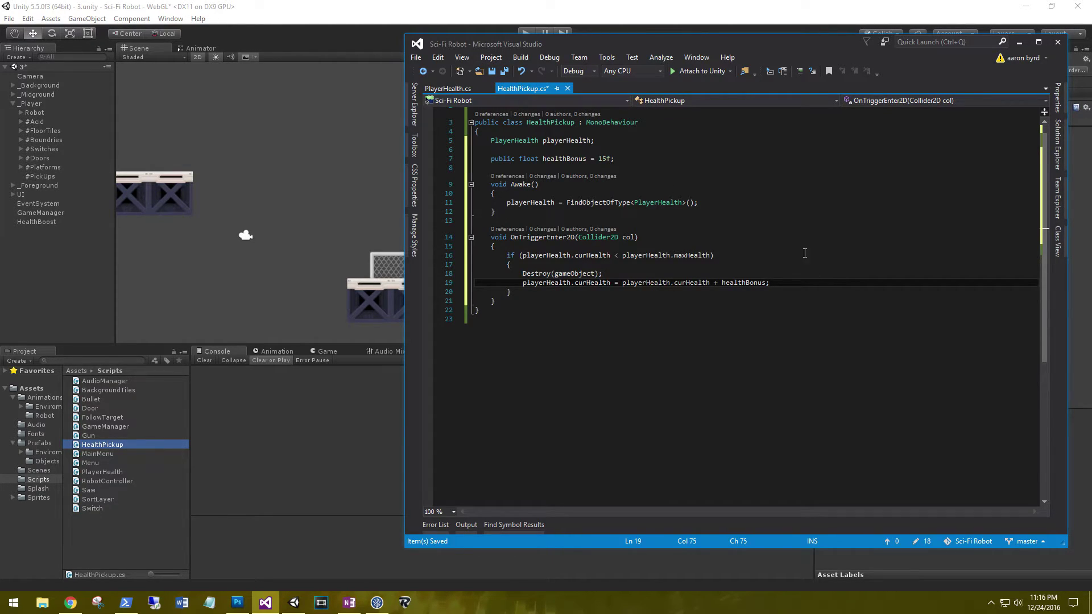
click(492, 72)
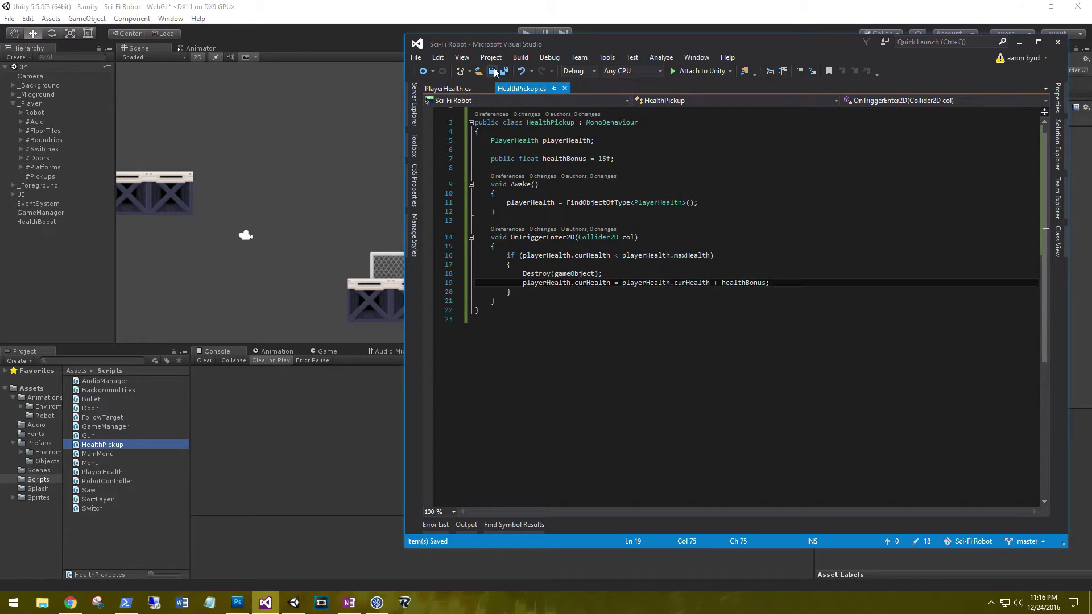
click(798, 265)
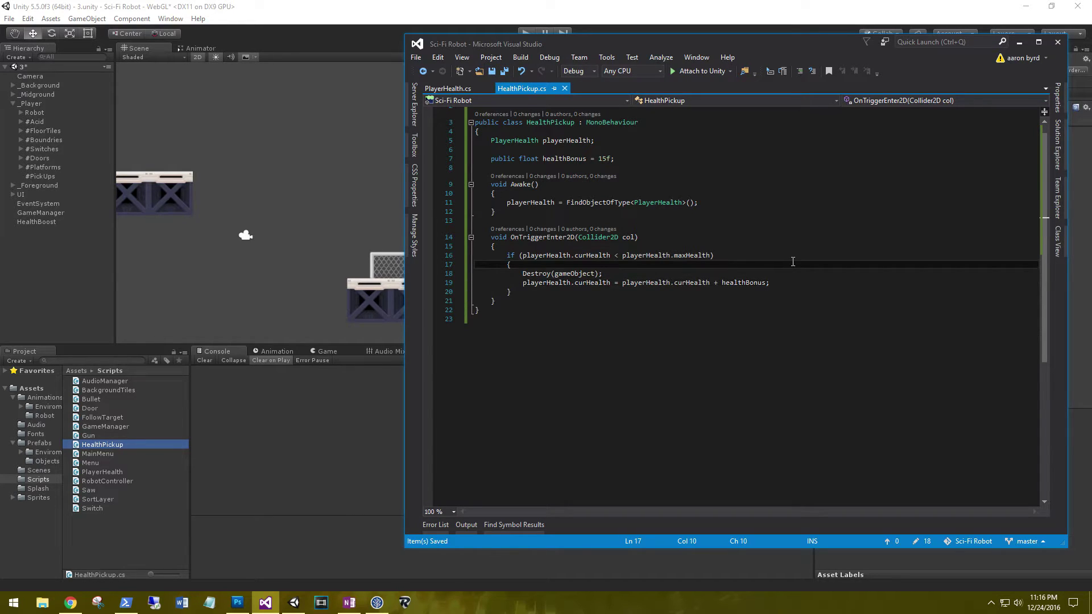
click(411, 10)
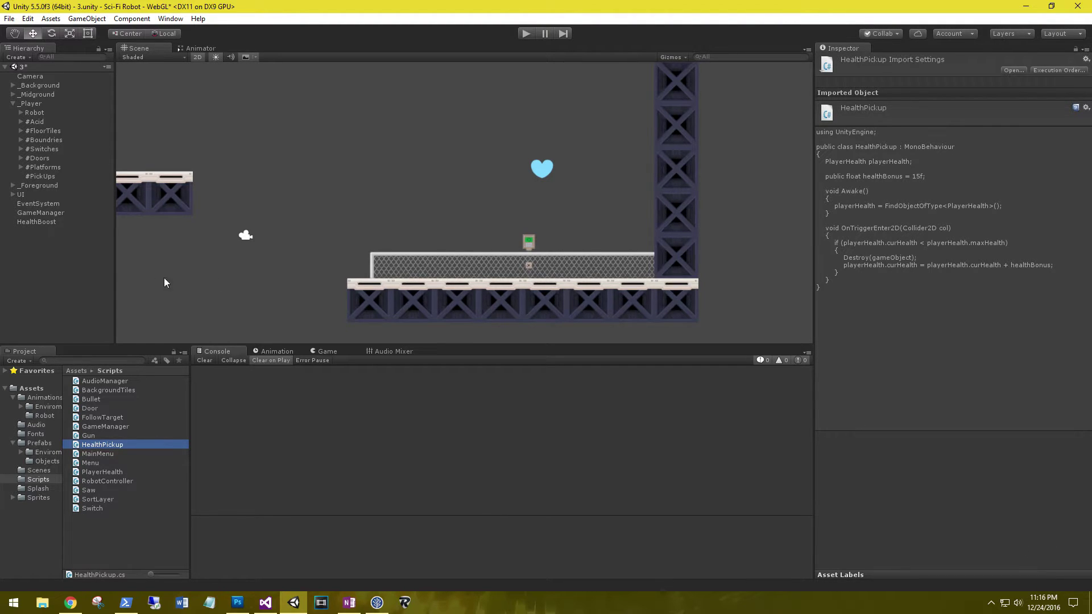
Attach the HealthPickup script to HealthBoost with Health Bonus 15.
click(36, 222)
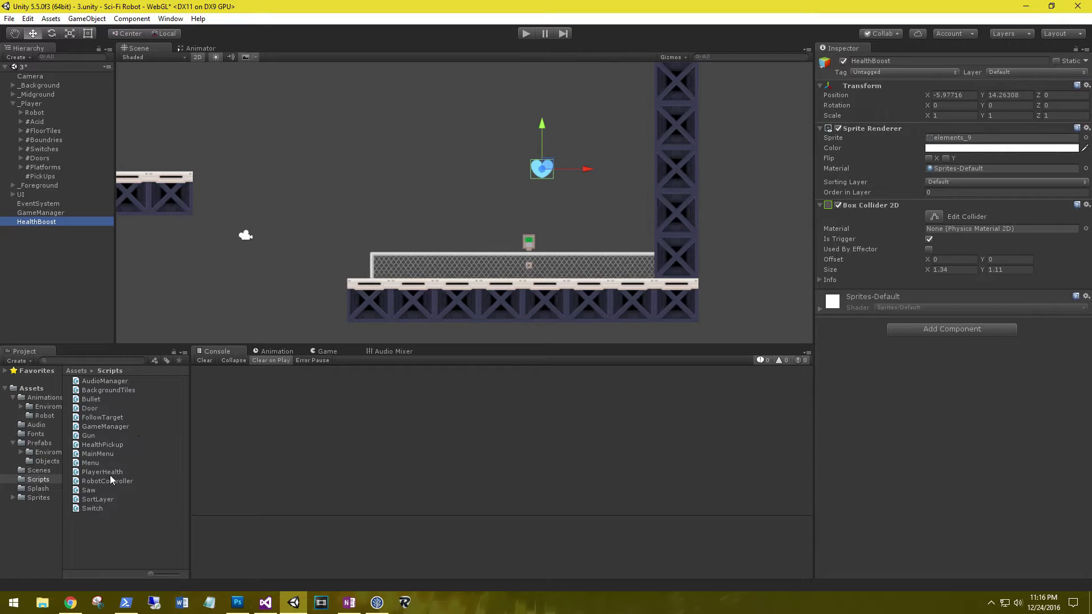
drag(94, 445, 888, 407)
click(939, 313)
text(15)
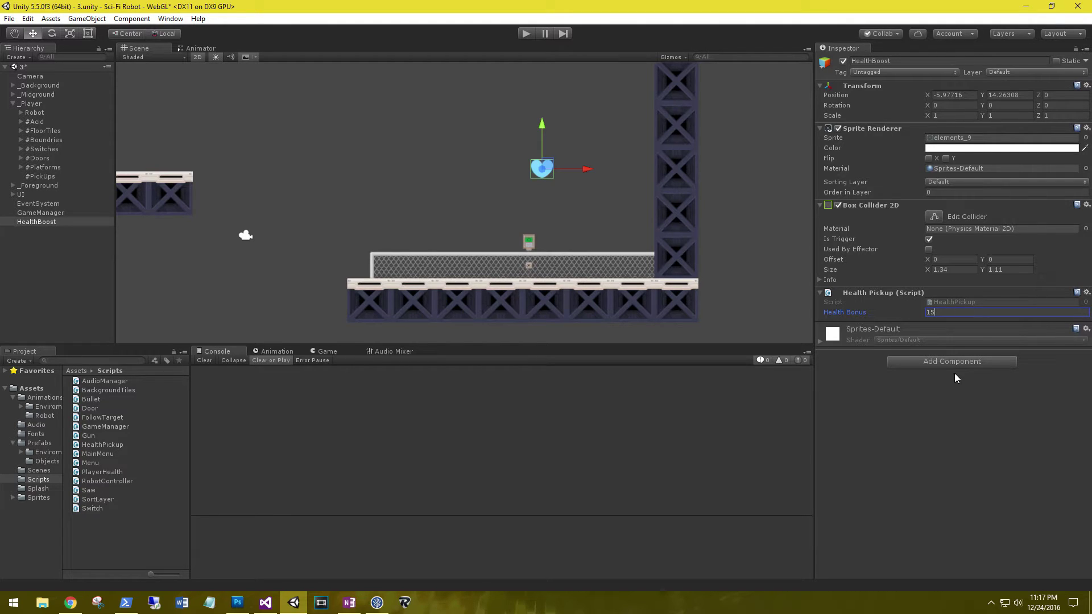
Save HealthBoost as a prefab in Prefabs/Objects.
drag(32, 223, 100, 346)
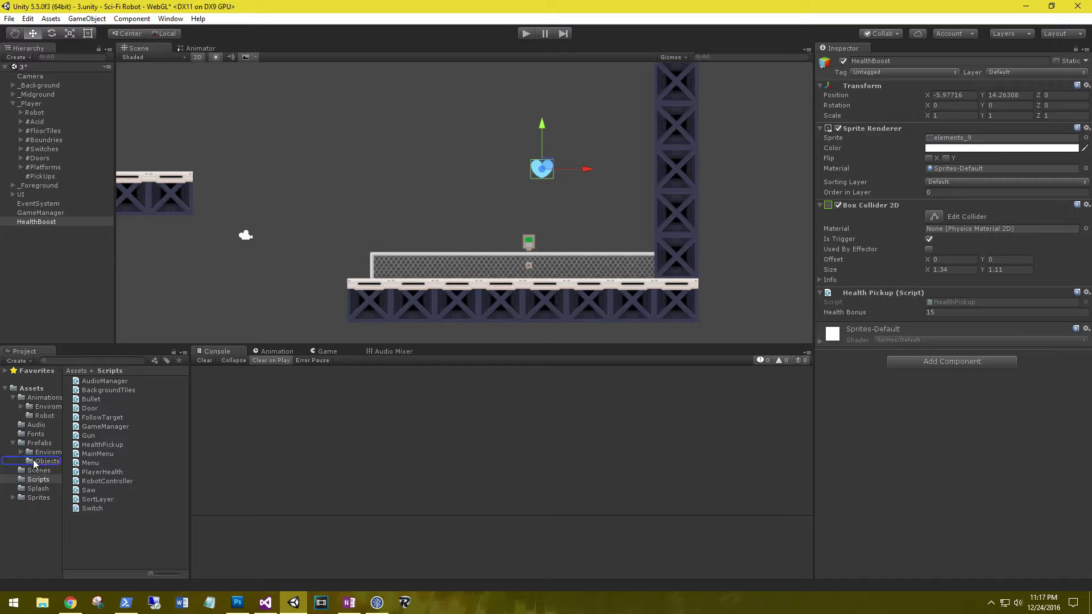
drag(100, 346, 42, 463)
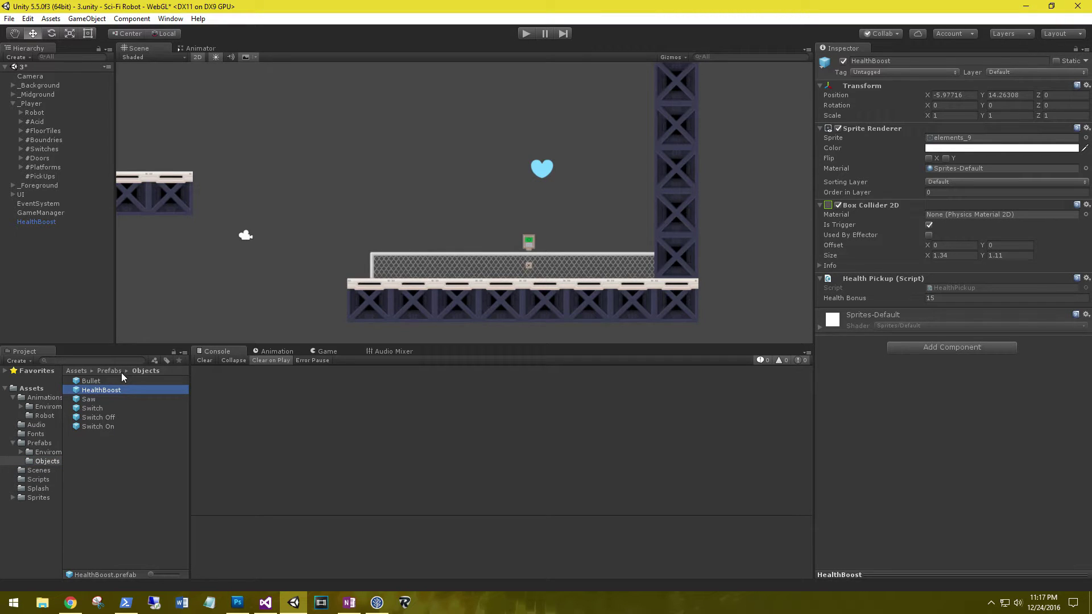
click(36, 222)
Delete the original heart from the scene and check the prefab's Health Bonus.
key(Delete)
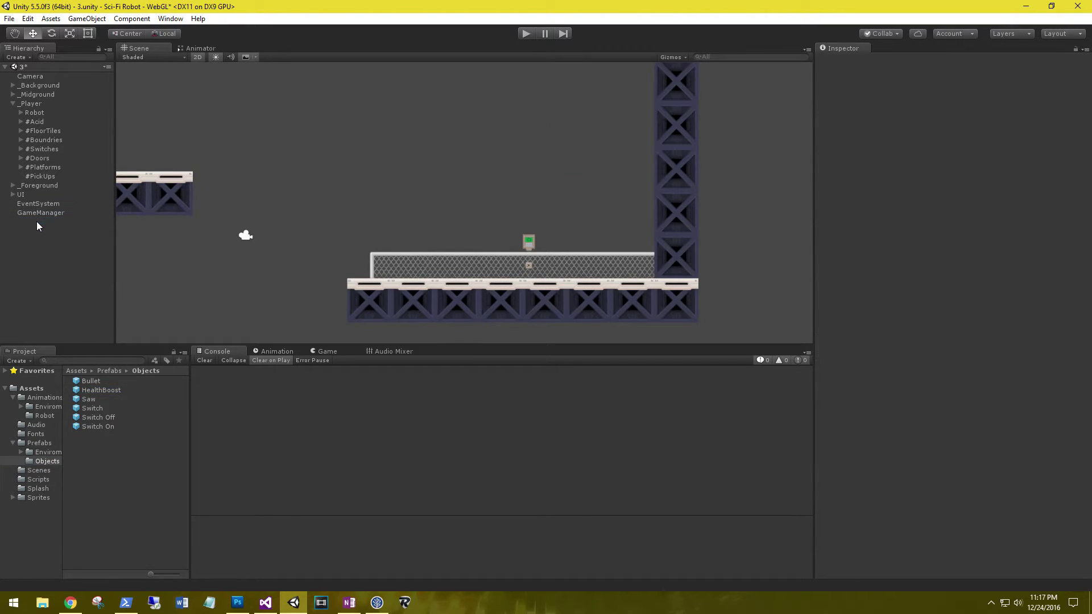
click(100, 392)
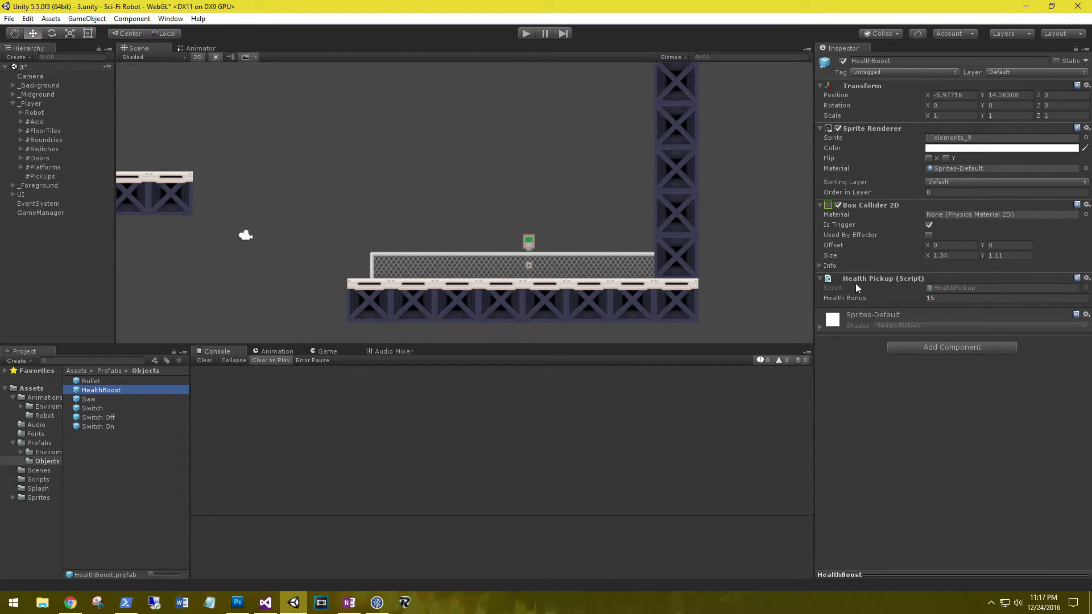
click(942, 298)
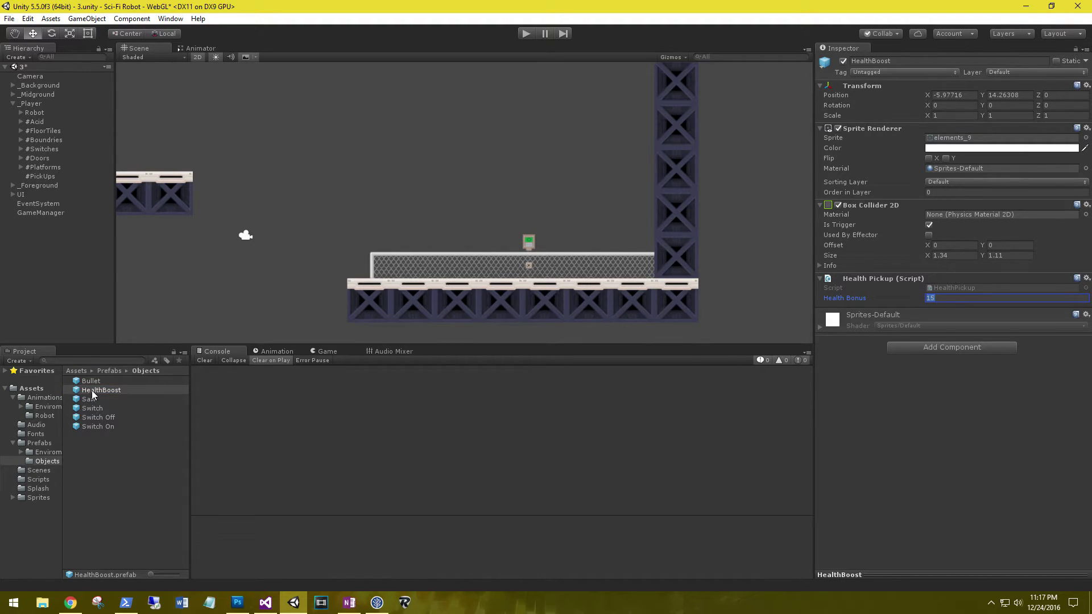
Place two HealthBoost hearts, above the raised mesh platform and the middle-left platform.
drag(91, 391, 319, 235)
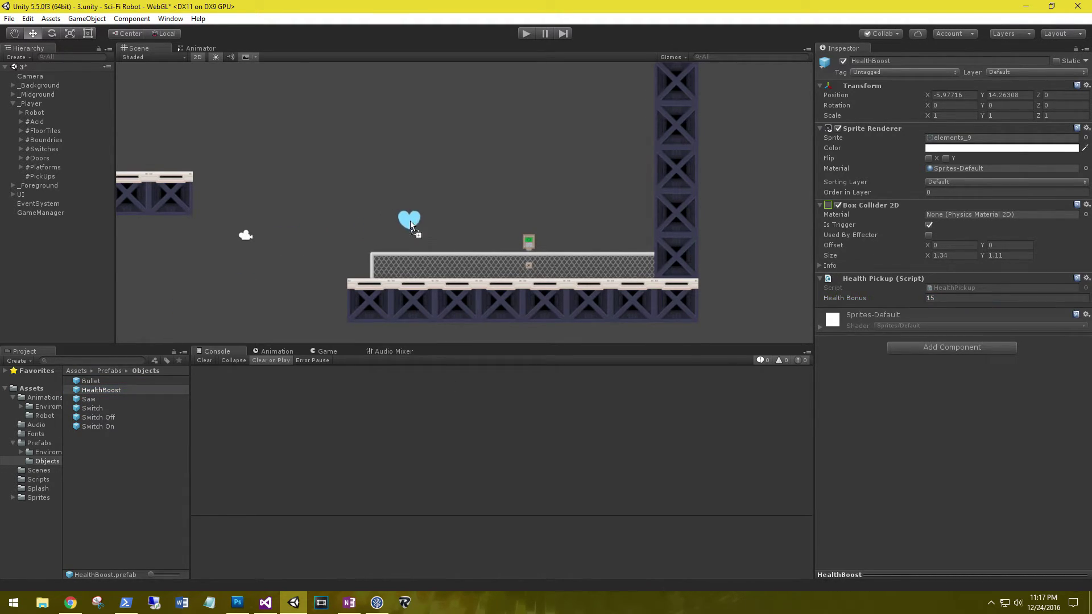
drag(436, 226, 431, 225)
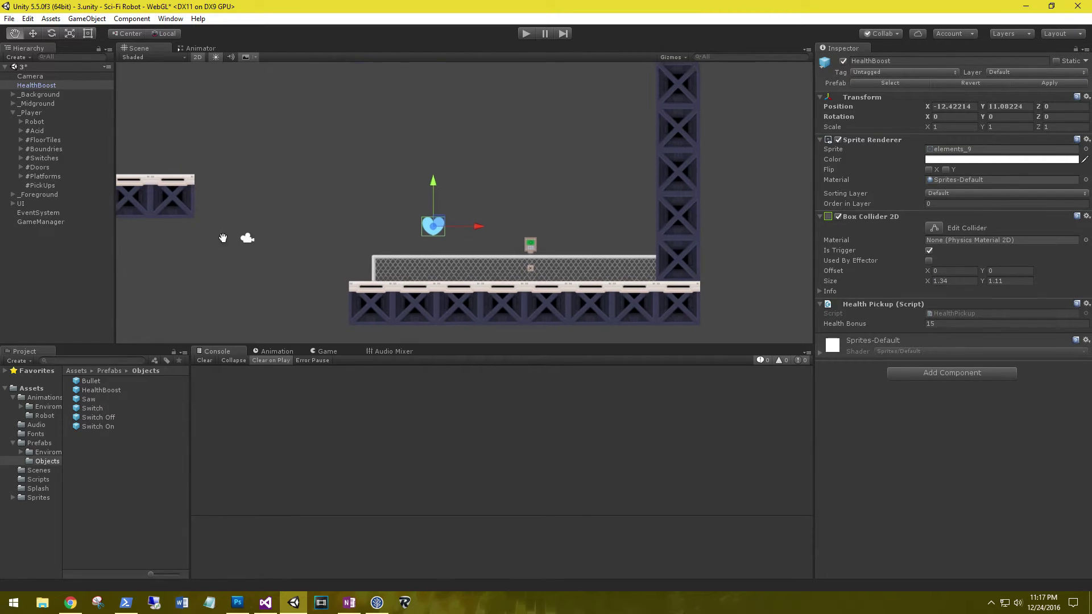
middle_drag(197, 235, 375, 219)
scroll(336, 252, down, 3)
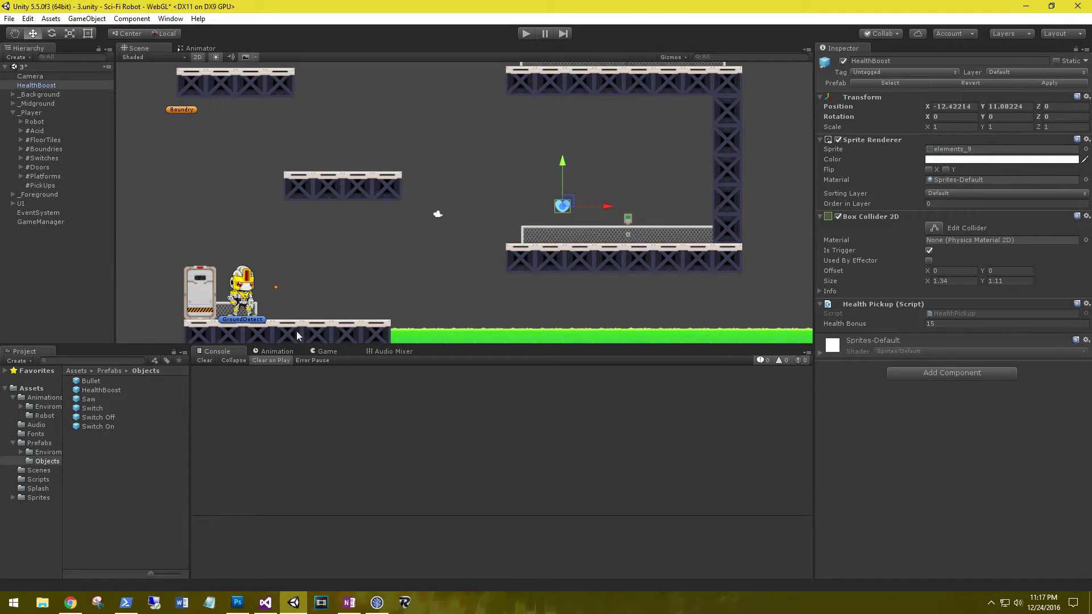
drag(108, 391, 376, 141)
Group both hearts under #PickUps and collapse the group.
ctrl+click(36, 94)
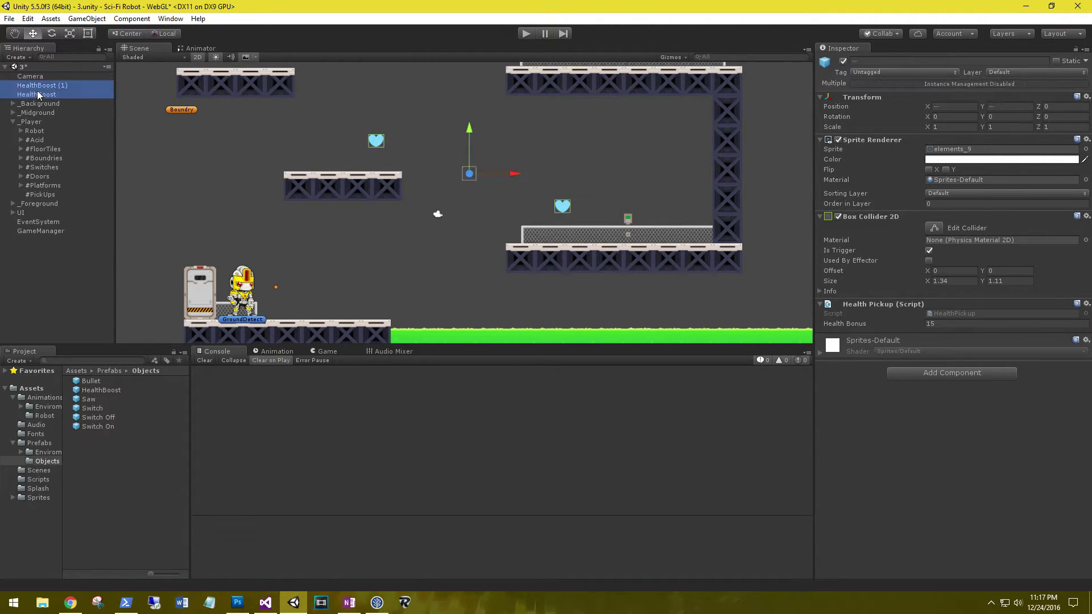
drag(36, 95, 57, 195)
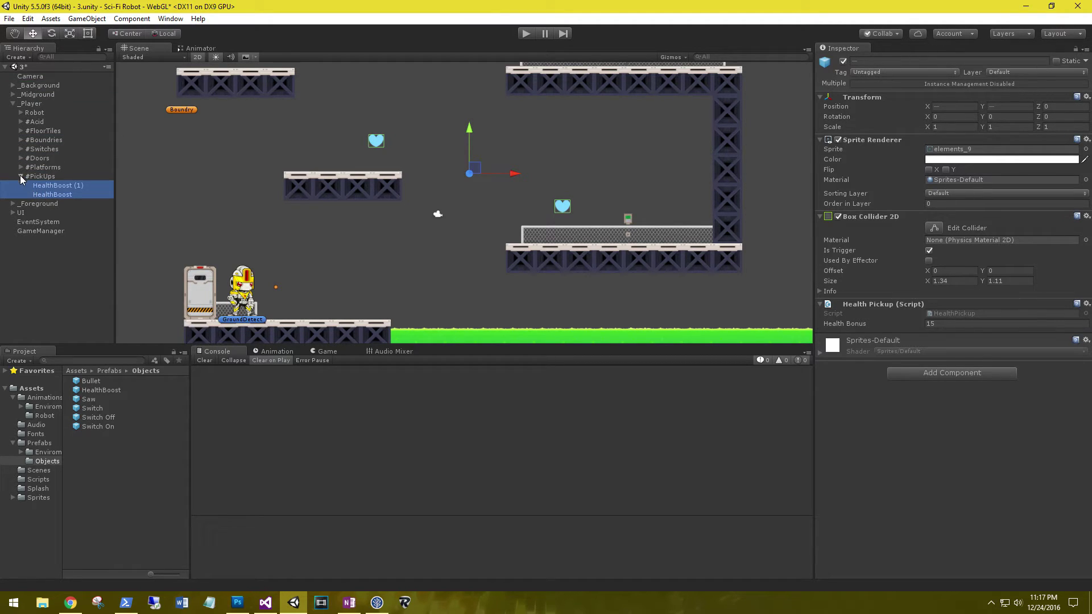
click(21, 177)
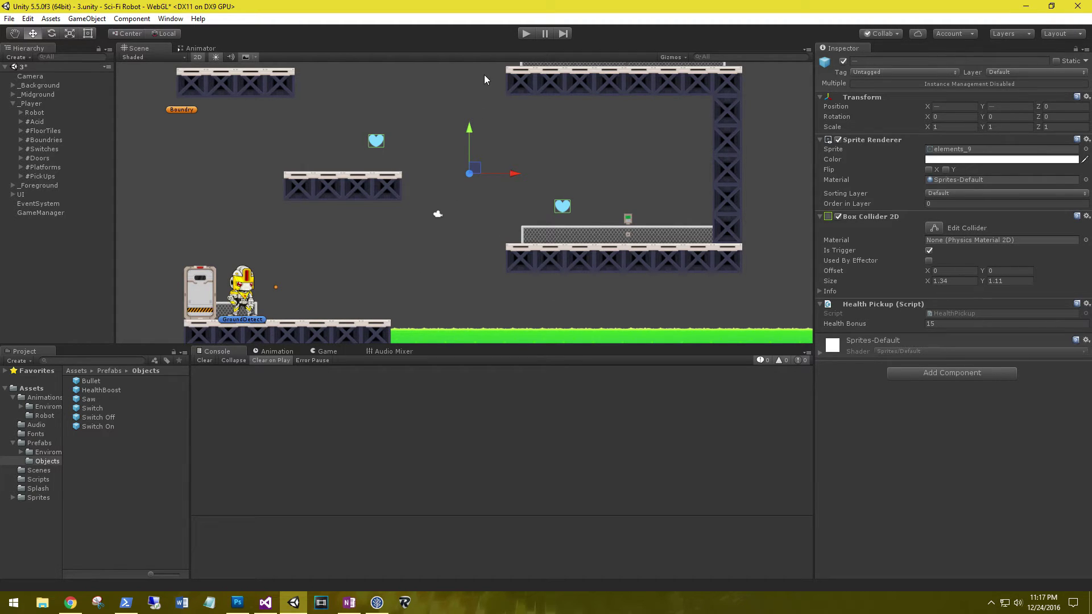
Play the level with audio muted and collect the heart on the raised platform.
click(524, 34)
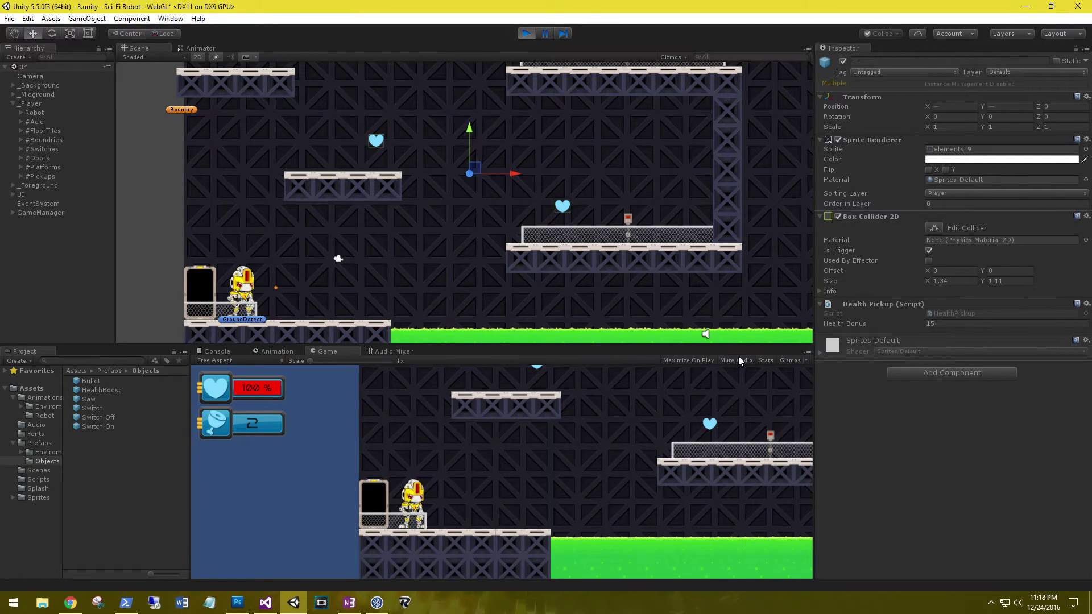
click(738, 360)
key(Right)
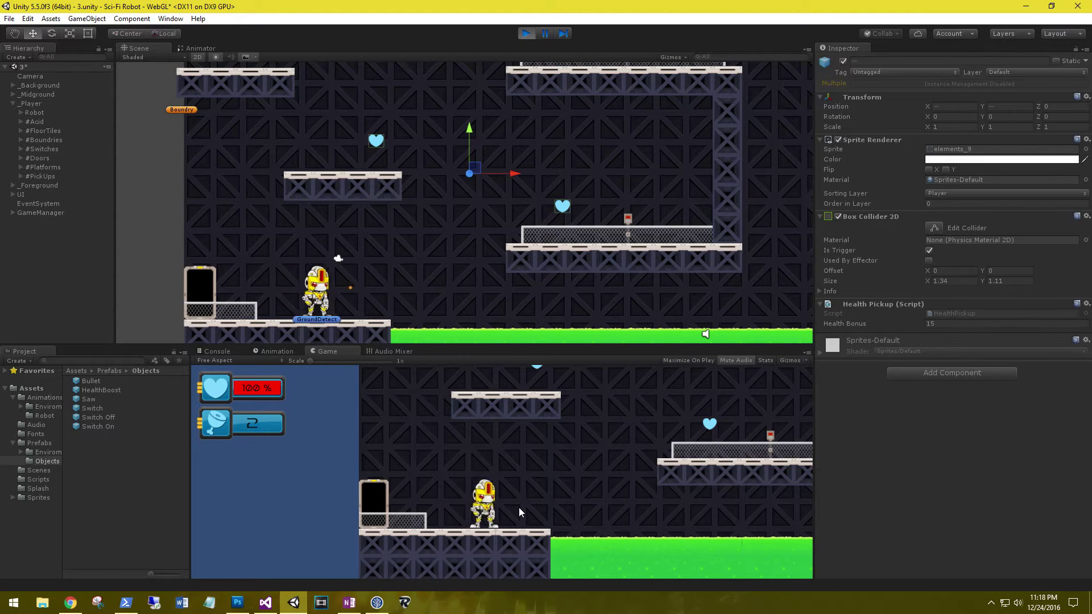
key(space)
key(Left)
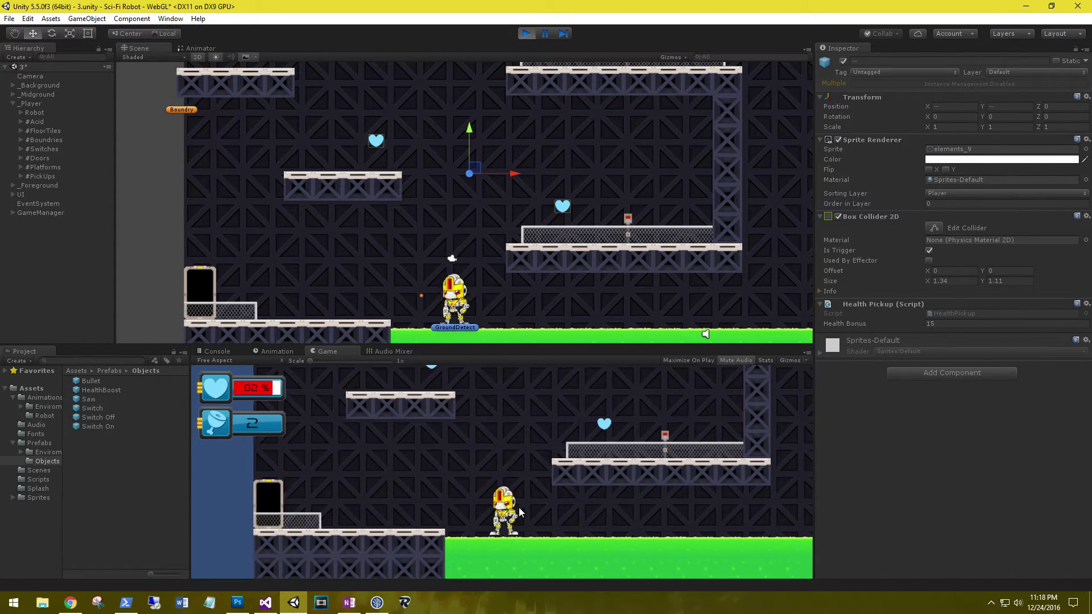
key(space)
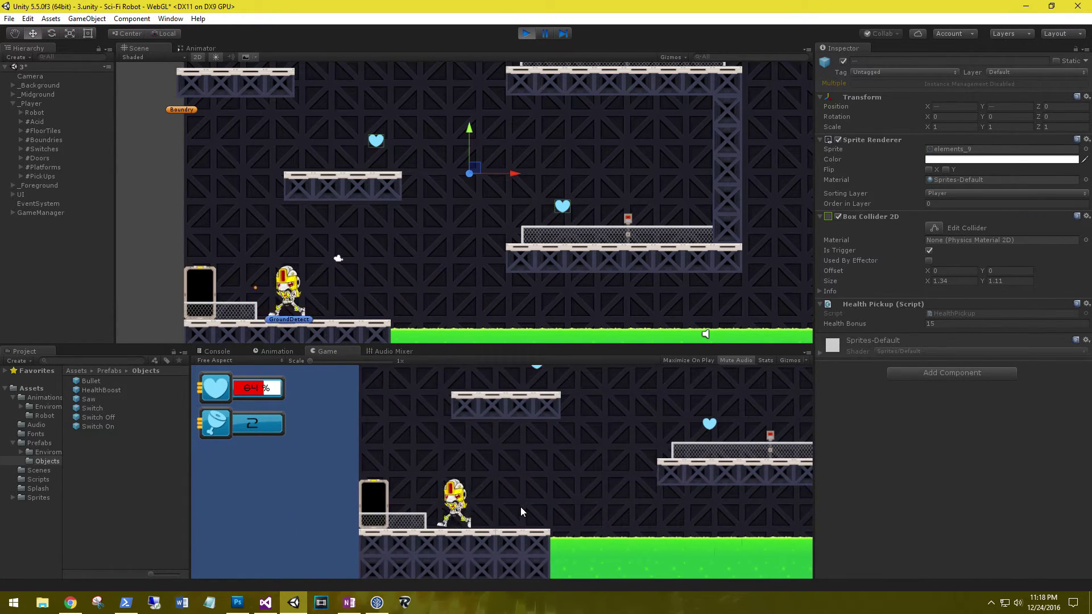
key(Right)
key(Right)
key(space)
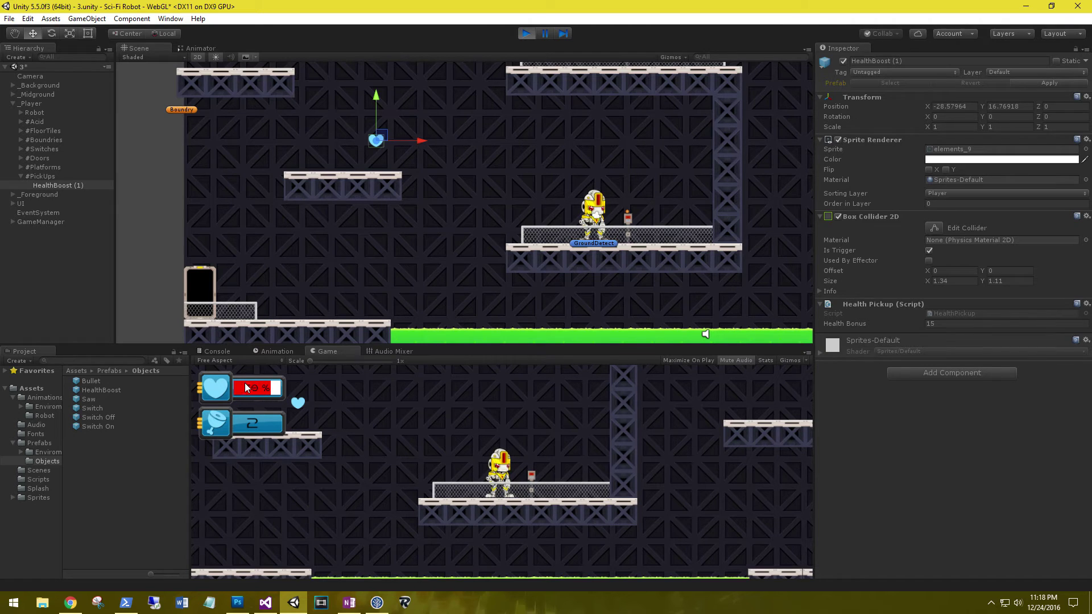
Jump to the upper-left platform and collect the second heart.
key(Left)
key(space)
key(Left)
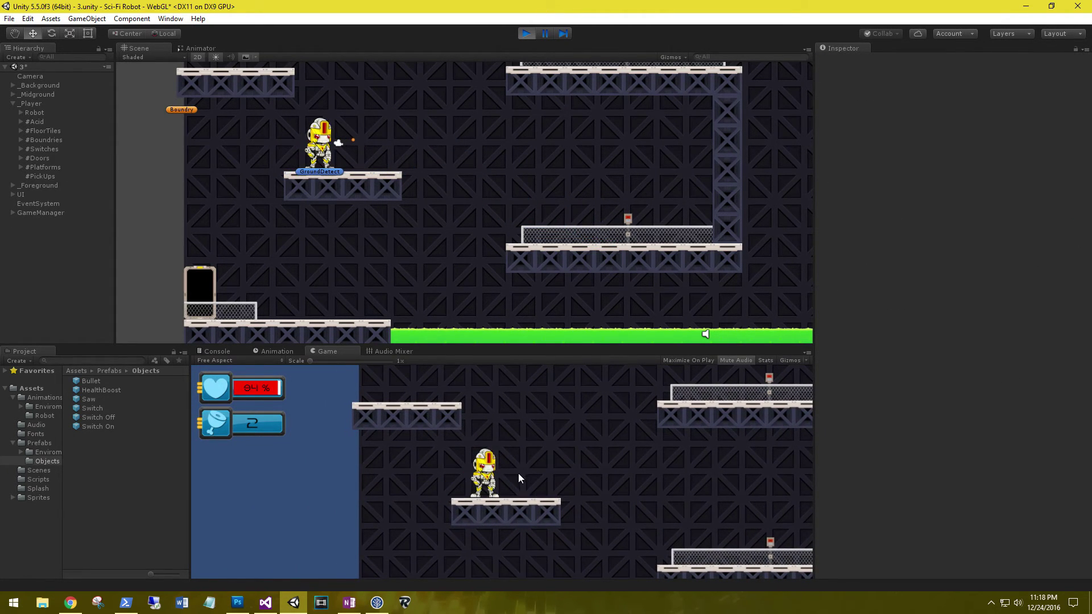
key(Right)
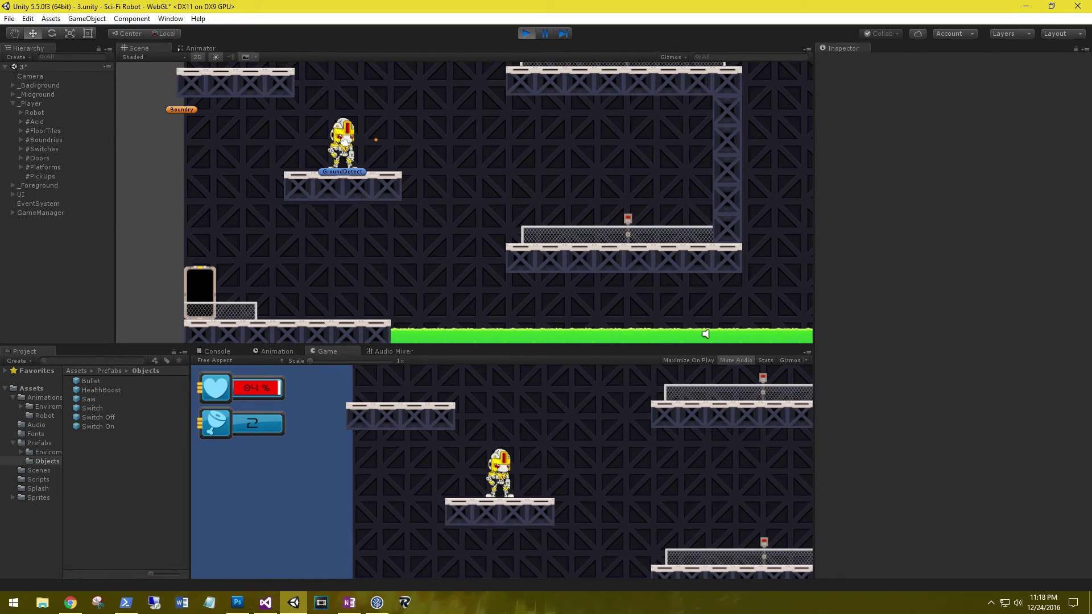